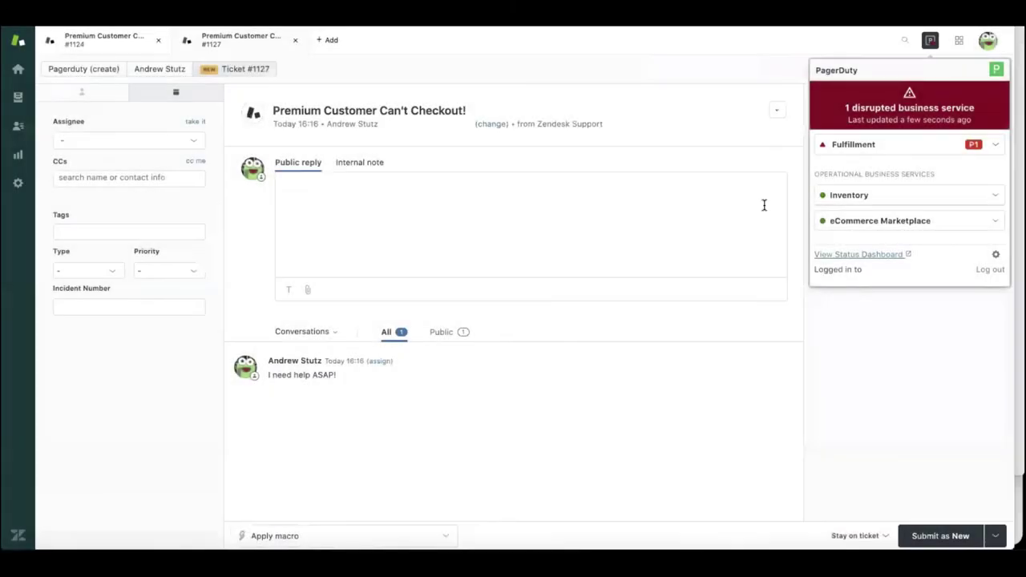
- Link the ticket to the PagerDuty incident "Checkout not working!", finding it by its status dashboard URL
left_click(930, 40)
left_click(918, 185)
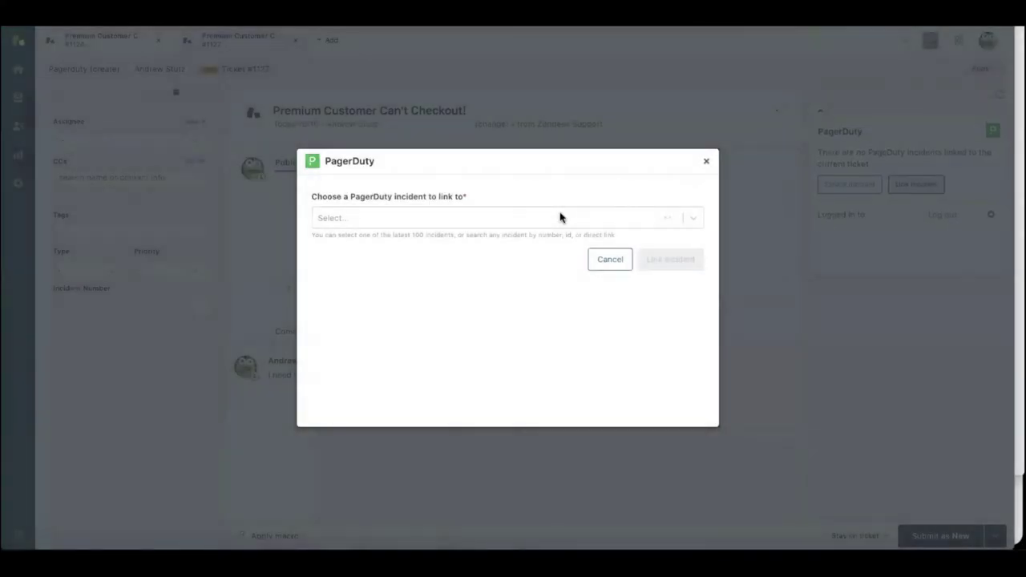
left_click(433, 212)
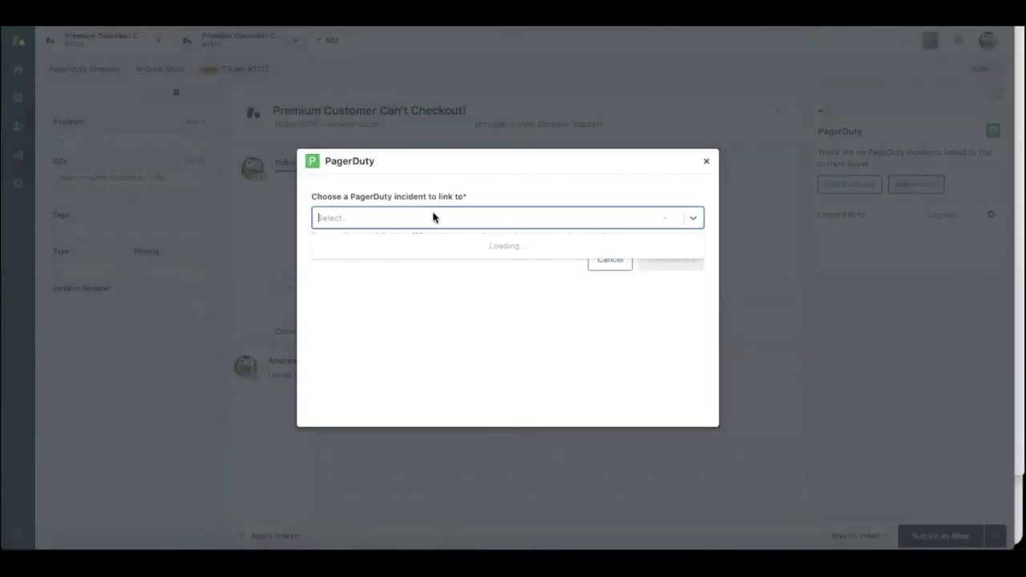
type("https://.pagerduty.com/status-dashboard/incidents/")
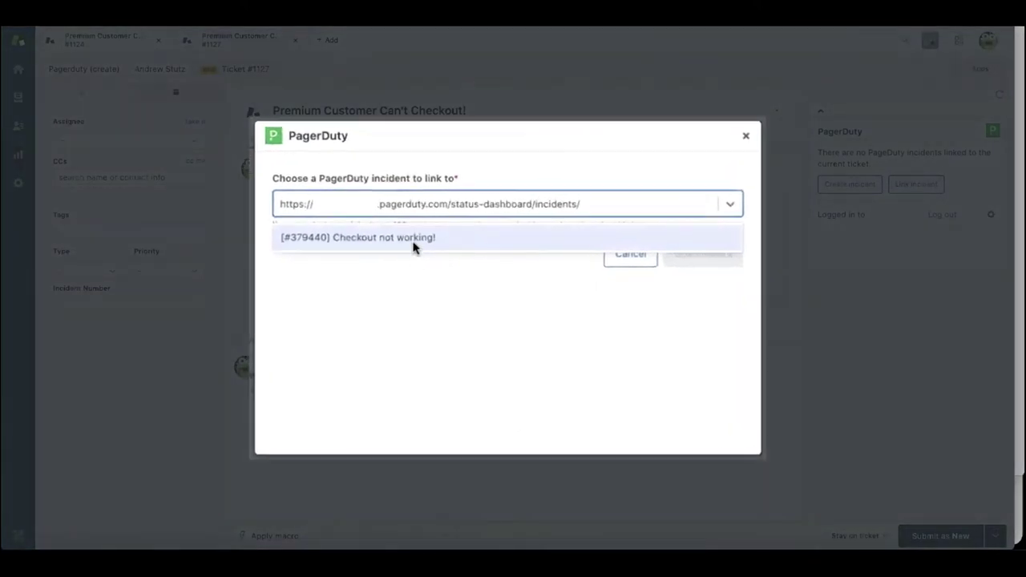
left_click(431, 252)
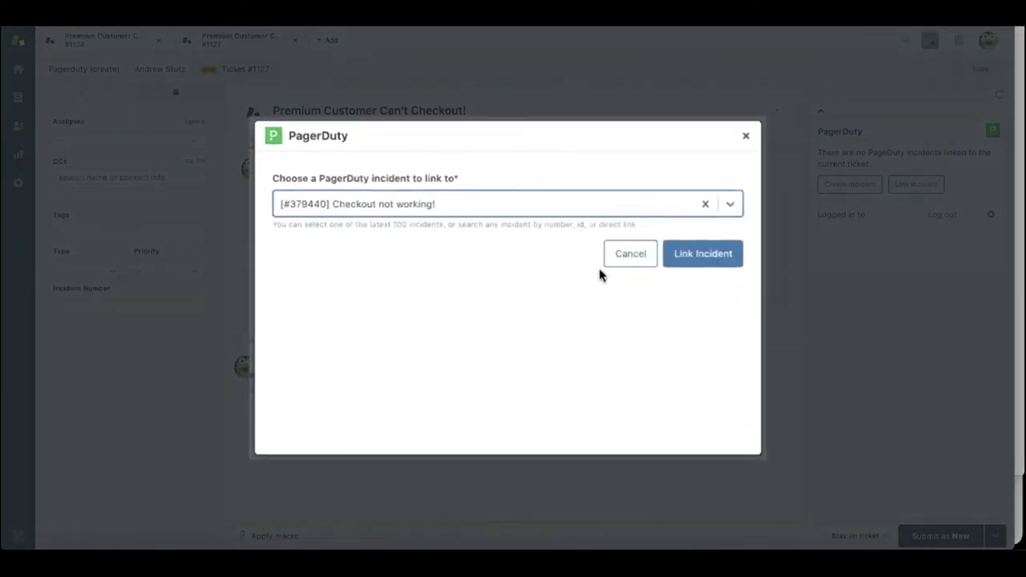
left_click(670, 261)
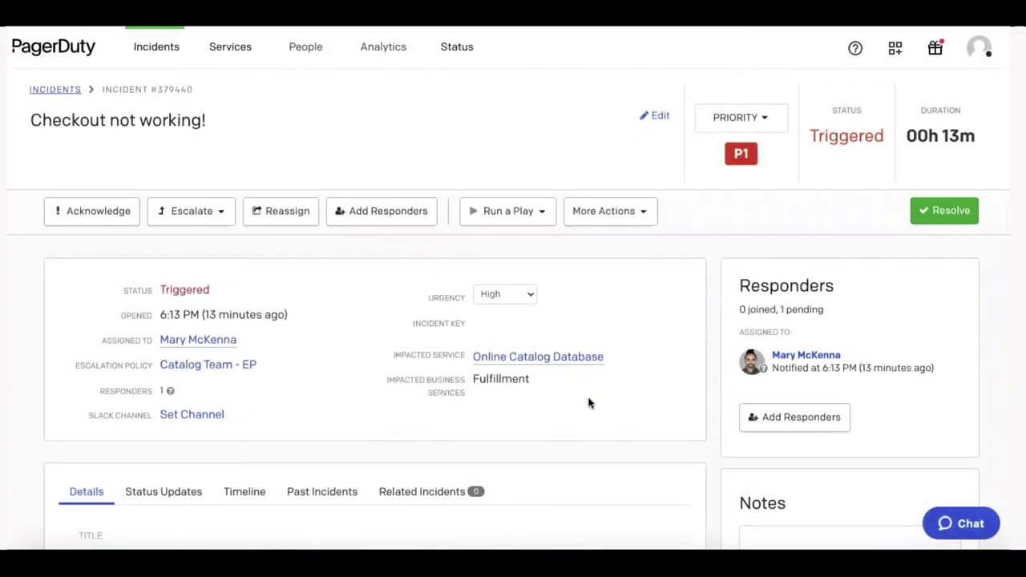
- Resolve the incident in PagerDuty, adding "This was due to a bad deploy, should be all fixed now won't happen again!" to the resolution note
scroll(589, 402, "down", 2)
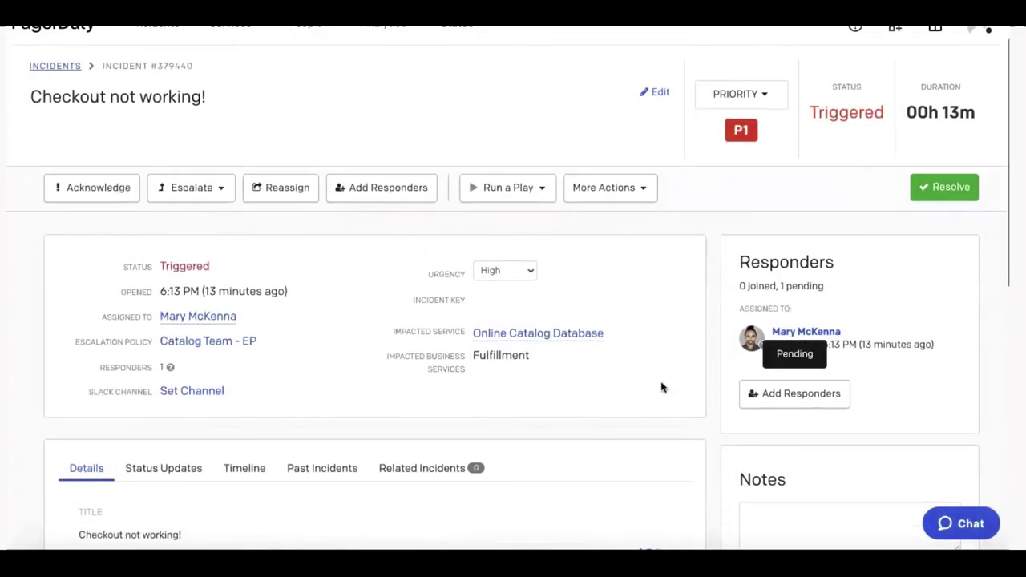
scroll(636, 403, "down", 3)
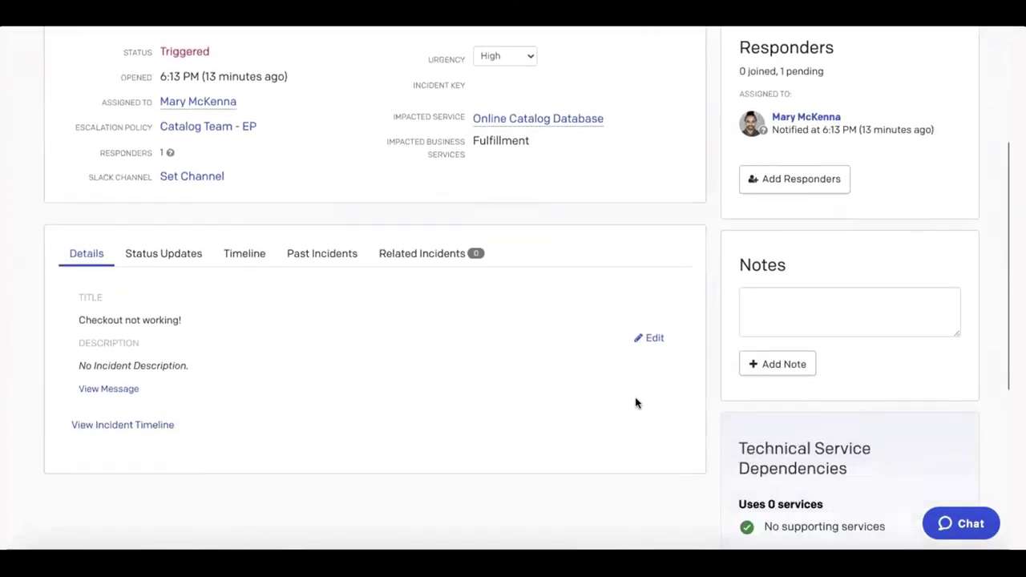
scroll(636, 404, "up", 5)
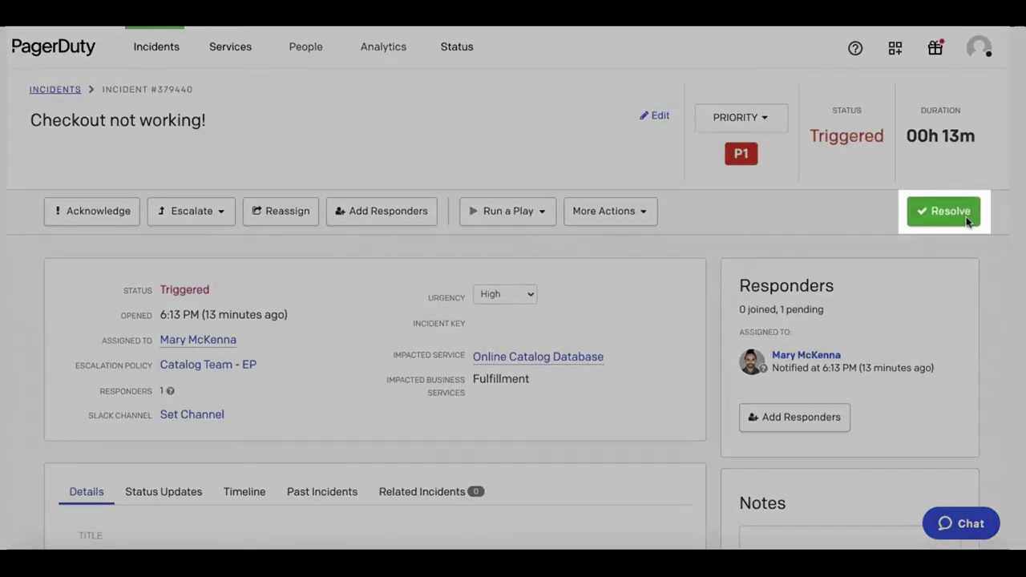
left_click(966, 222)
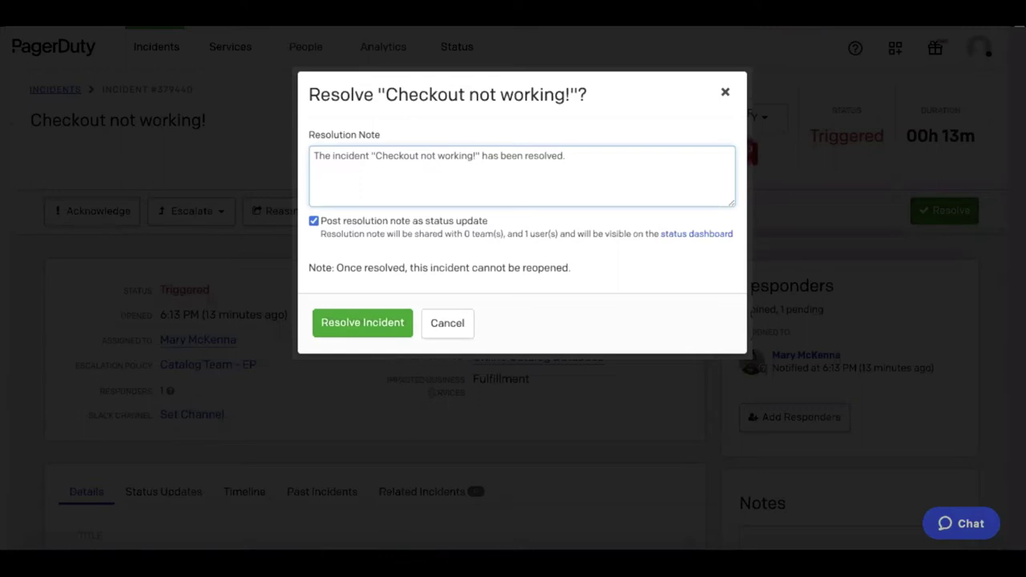
type("This was due to a bad deploy")
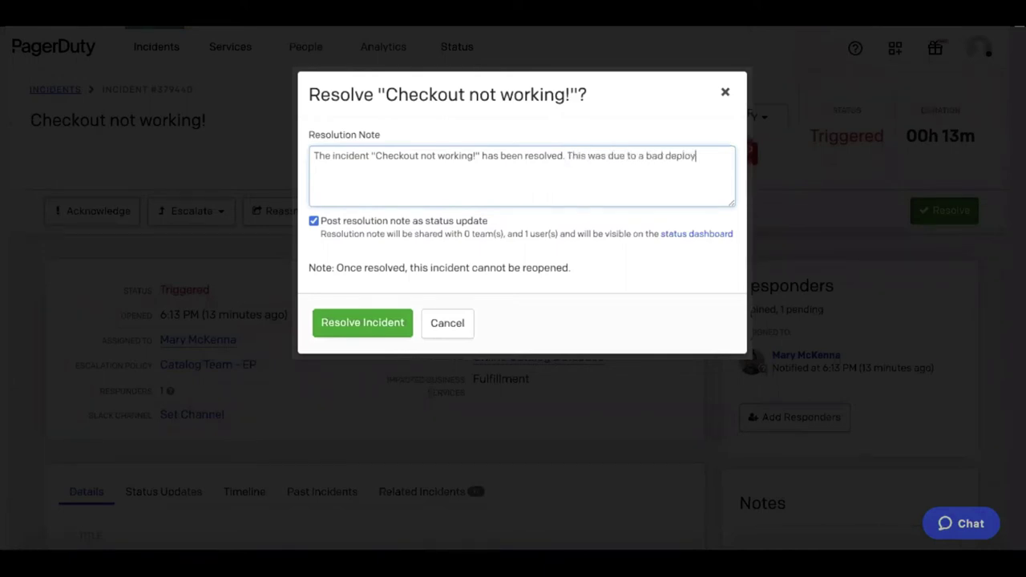
type(", should be all fixed now won't happen again")
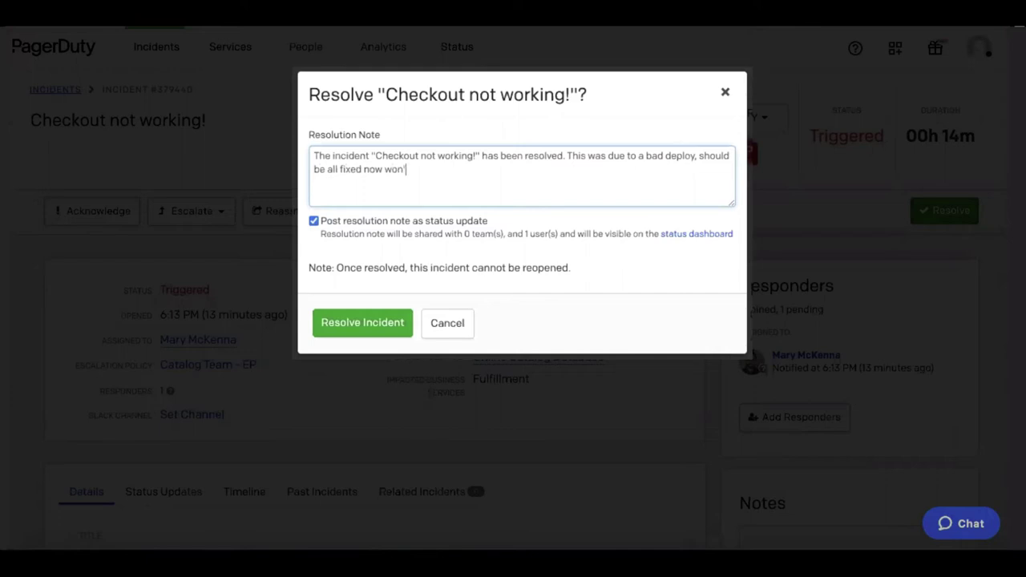
type("!")
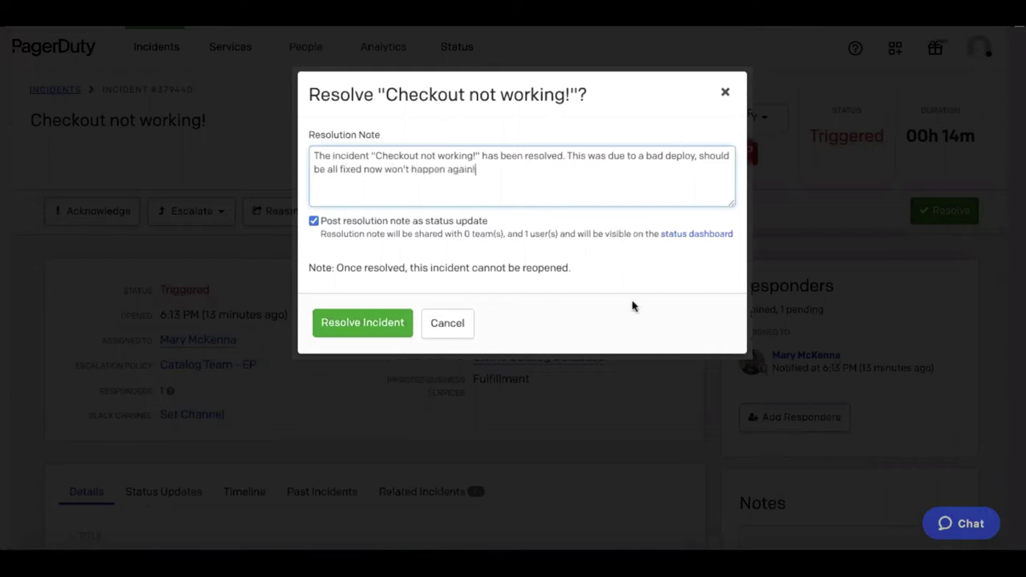
left_click(394, 323)
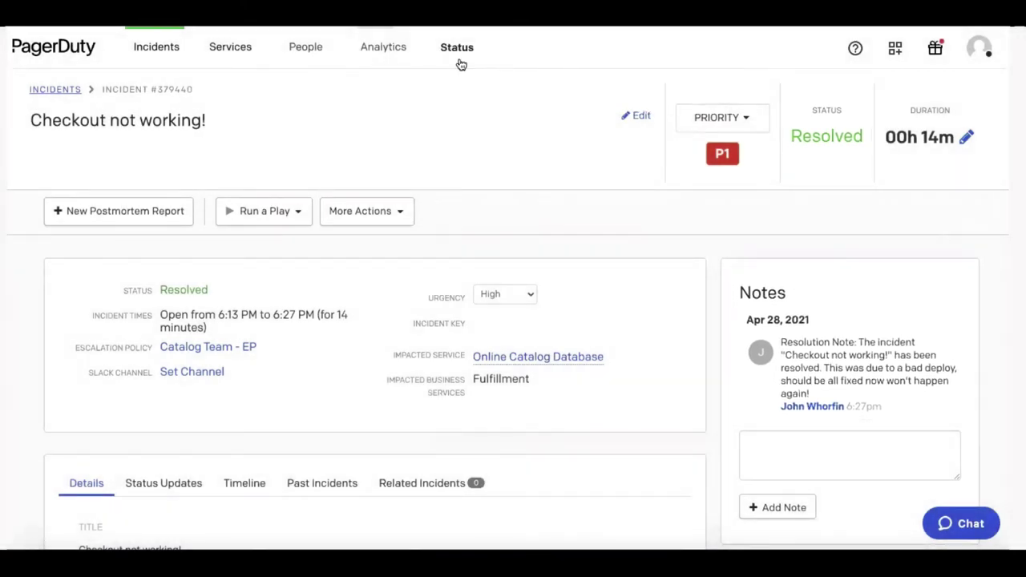
- Check the PagerDuty status page and review the linked incident's details, timeline and resolution note in the Zendesk ticket
left_click(457, 47)
mouse_move(305, 47)
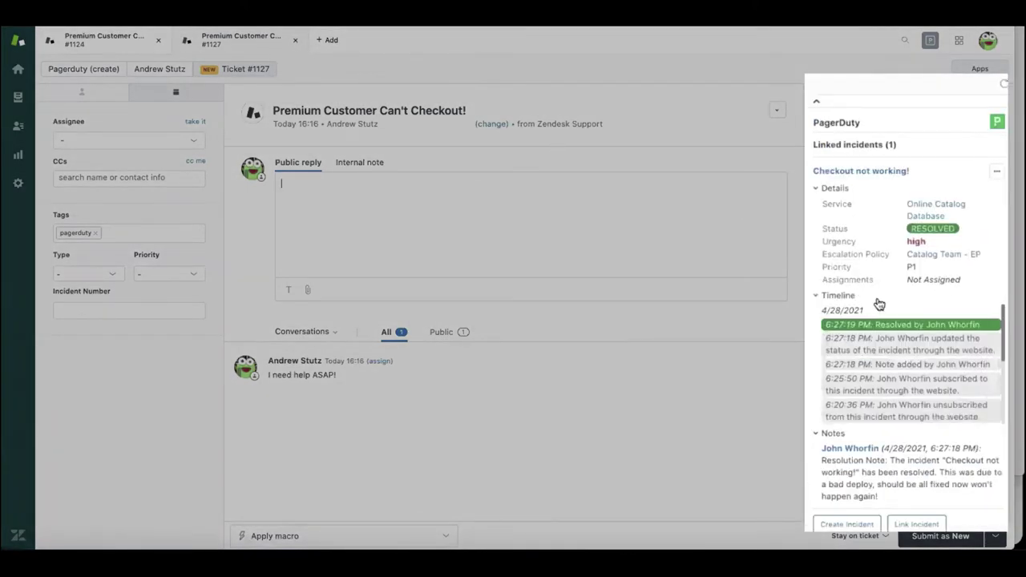
scroll(905, 339, "down", 5)
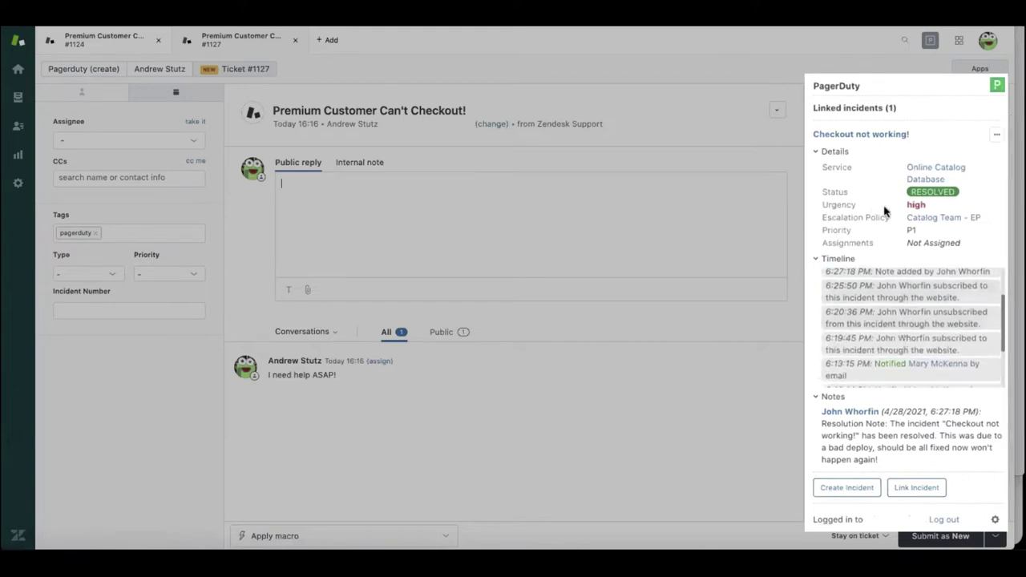
scroll(914, 304, "down", 5)
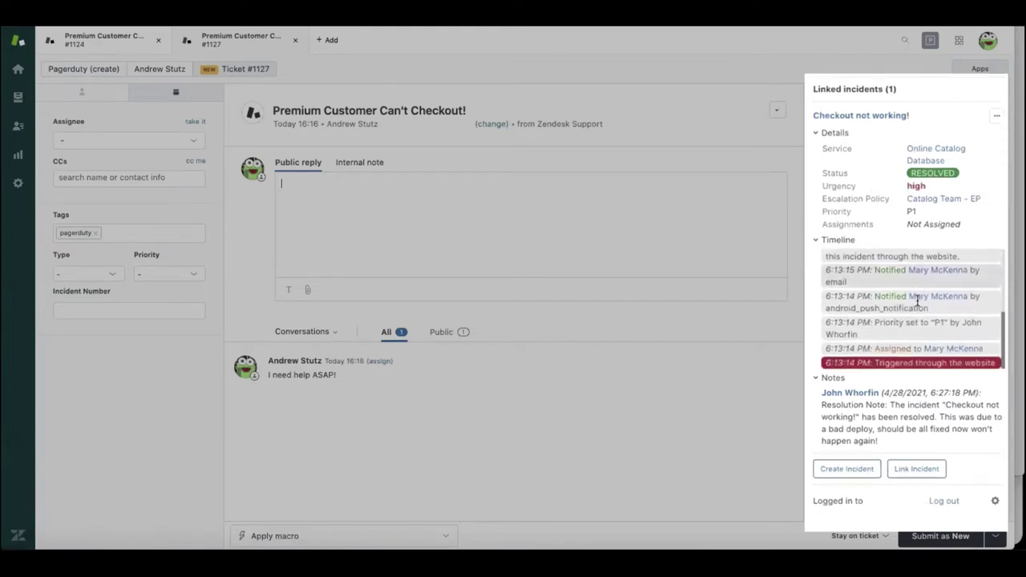
left_click_drag(885, 434, 888, 352)
scroll(888, 352, "up", 5)
- Reply publicly with "All fixed sorry about that won't happen again!" and submit the ticket as Solved
left_click(386, 208)
type("All fixed sorr")
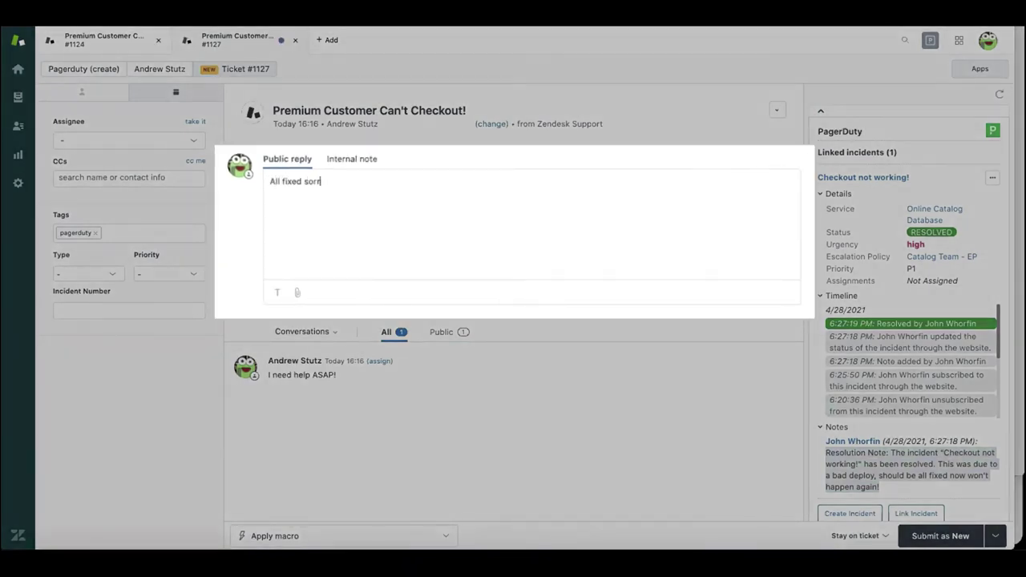
type("y about that won't happen again!")
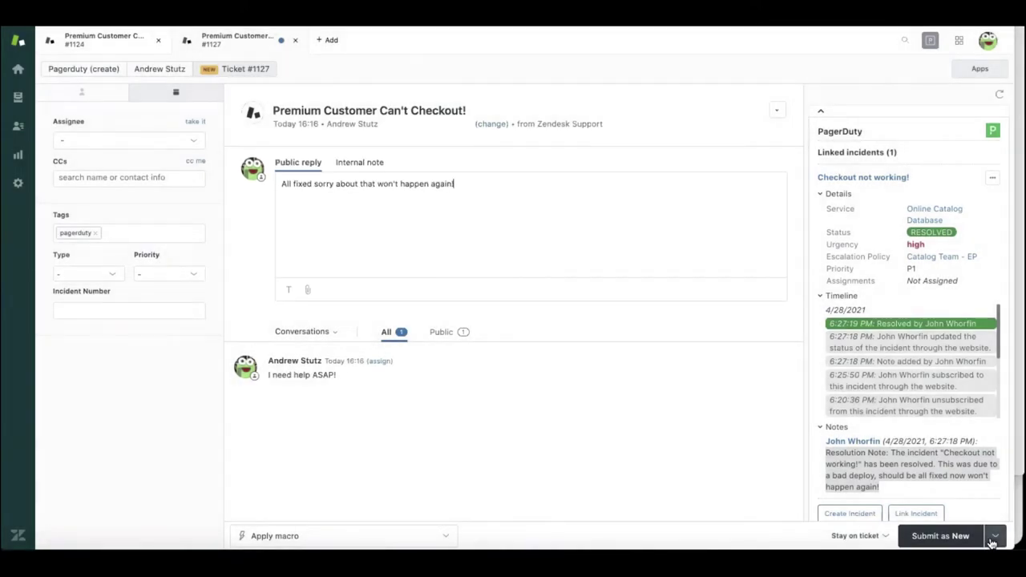
left_click(996, 537)
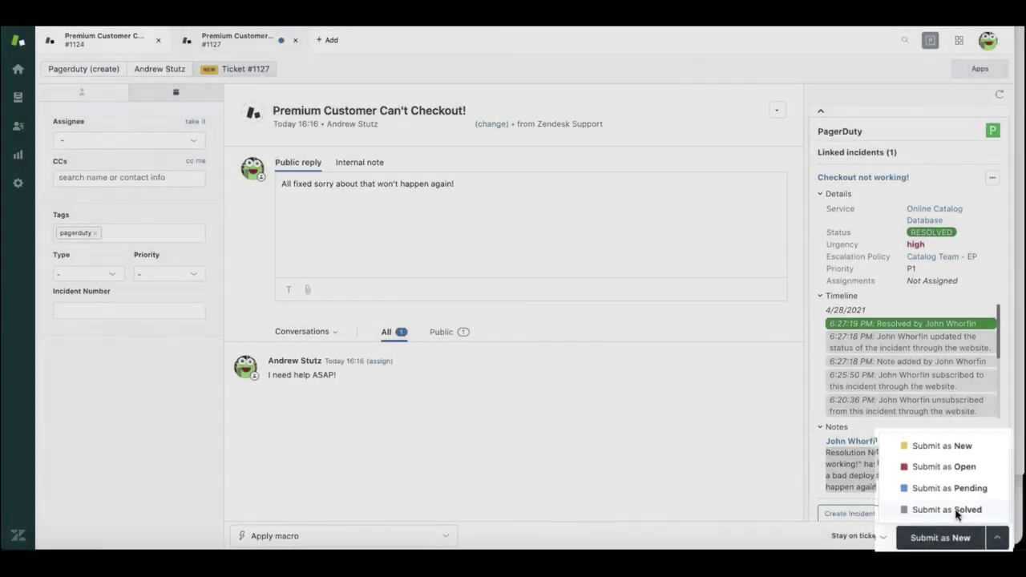
left_click(956, 509)
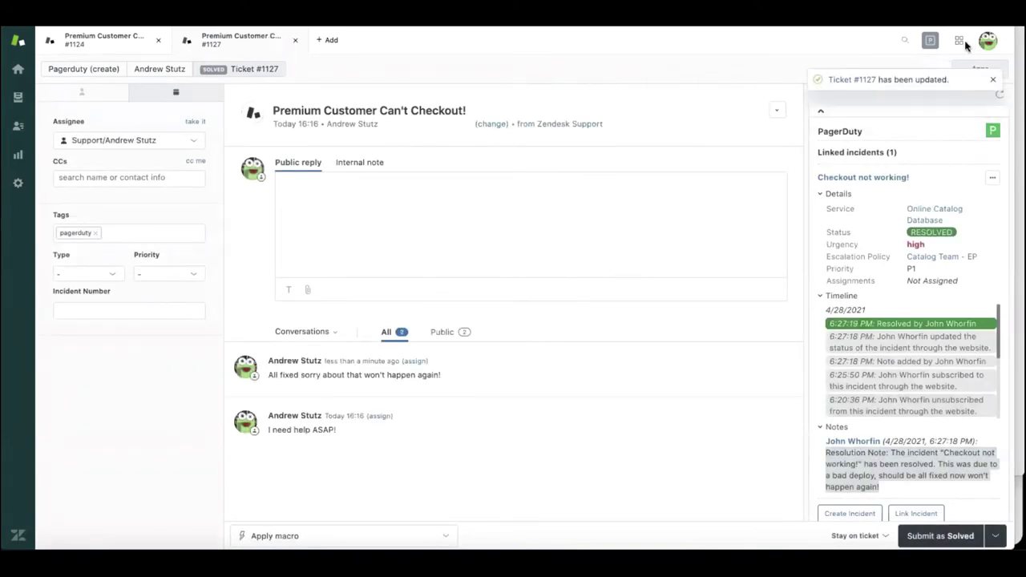
- Check the PagerDuty business service status from the solved ticket and again from ticket #1126
left_click(931, 47)
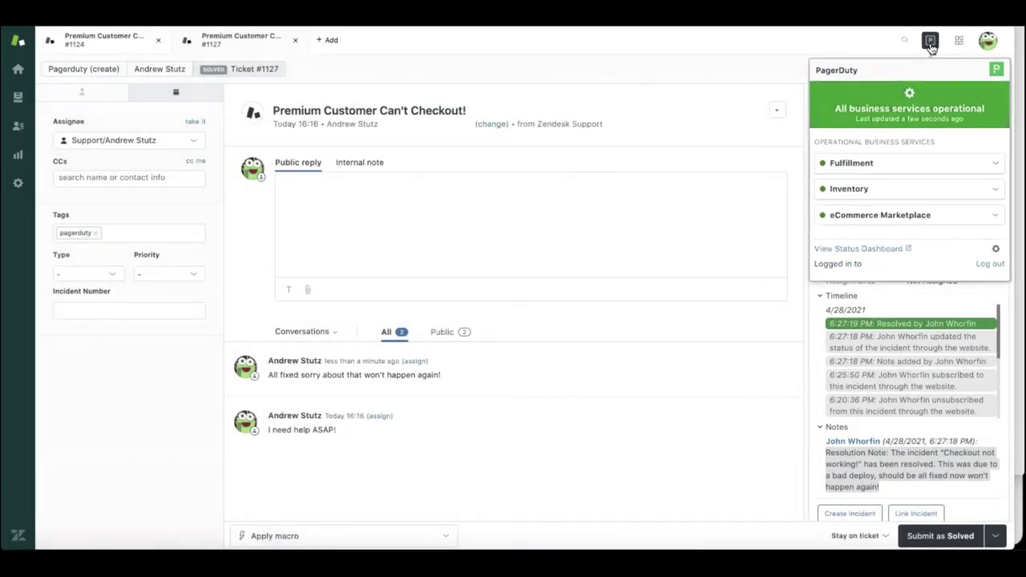
left_click(930, 43)
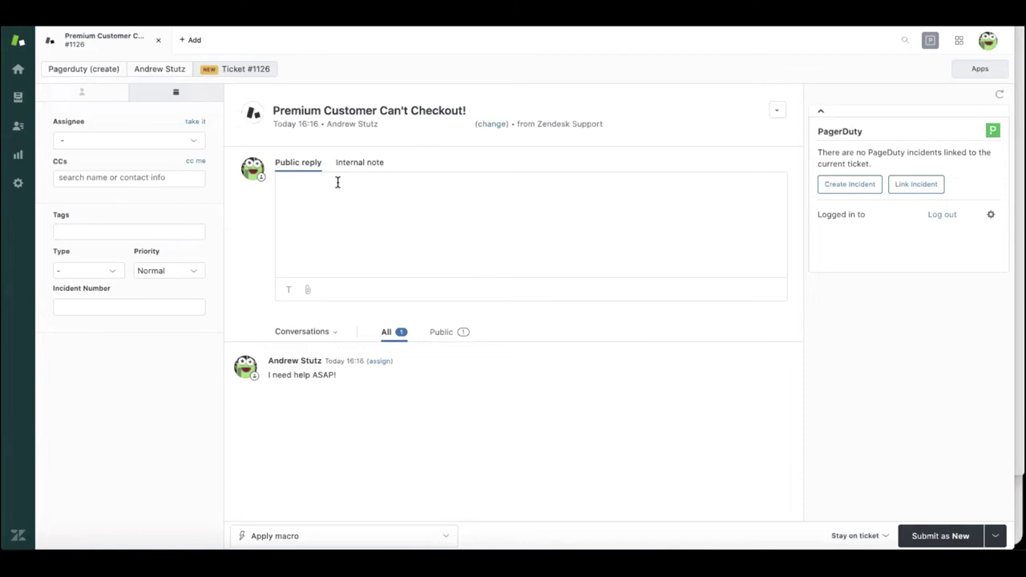
left_click(929, 43)
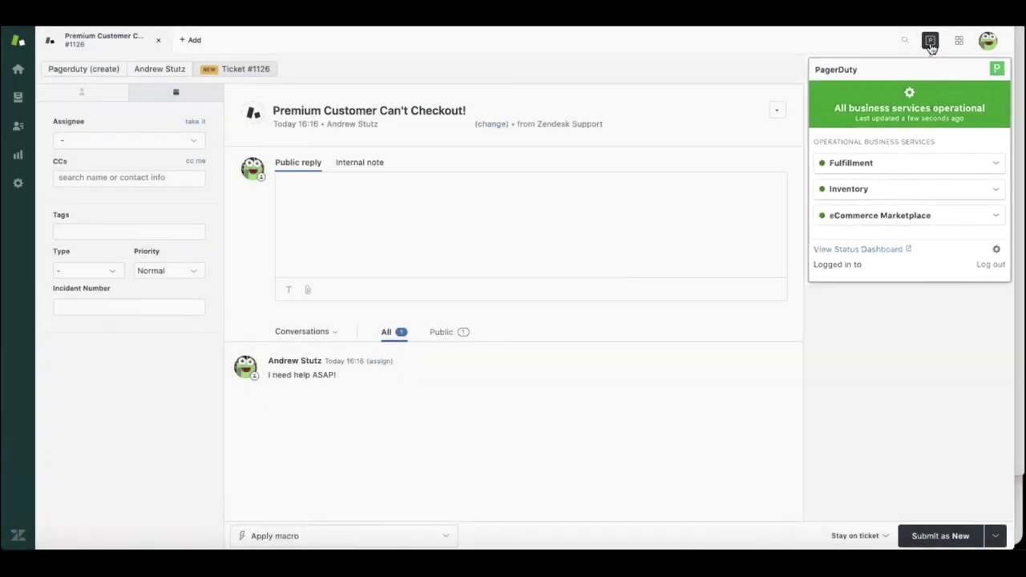
left_click(744, 200)
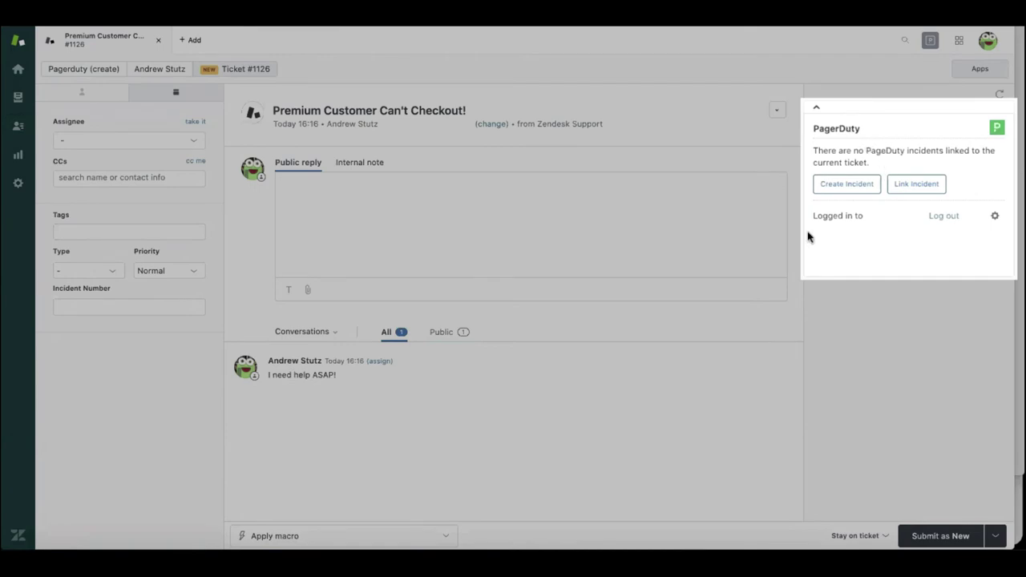
- Start a new PagerDuty incident from ticket #1126 with the service Checkout and priority P1
left_click(851, 184)
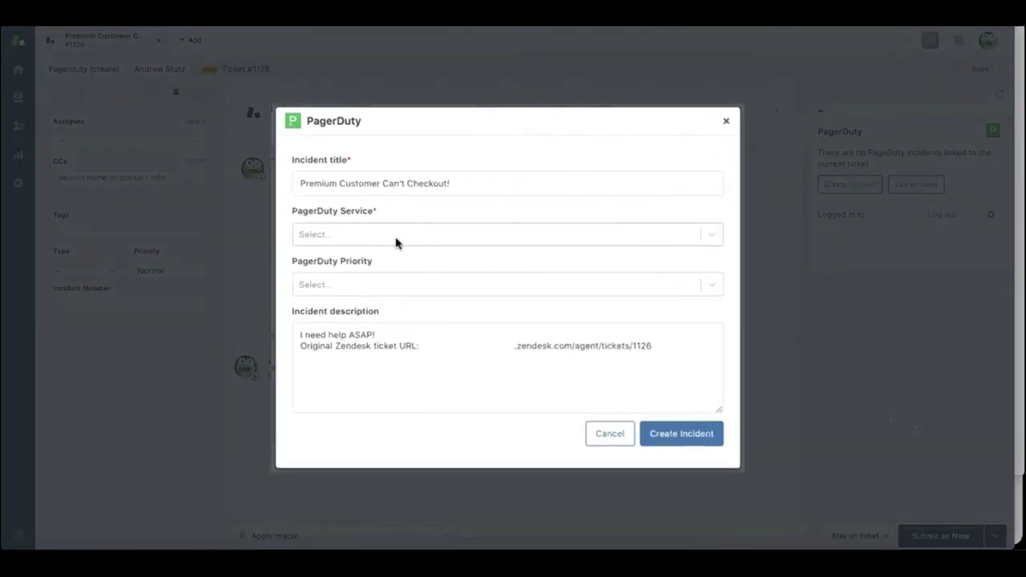
left_click(396, 239)
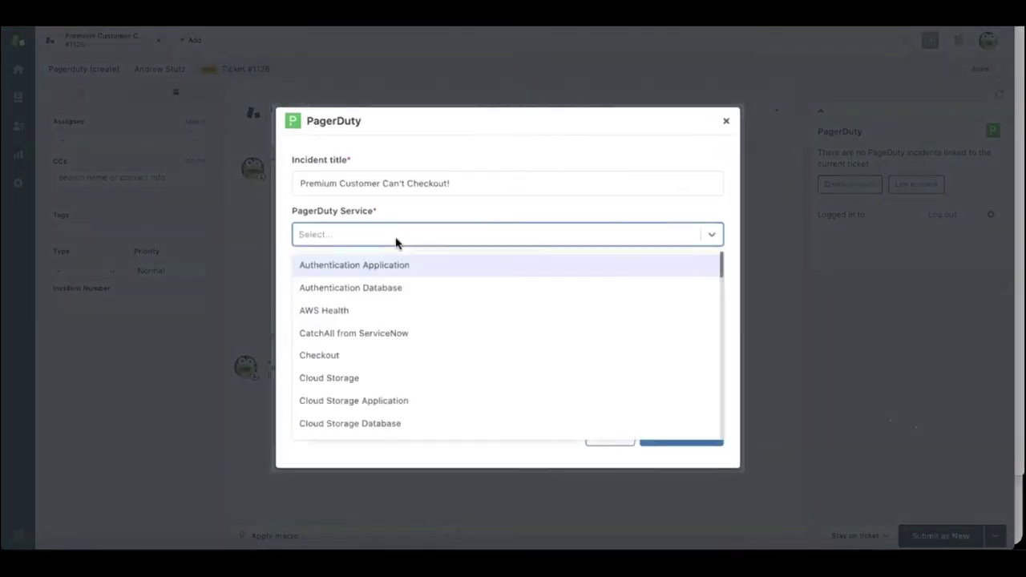
type("checkout")
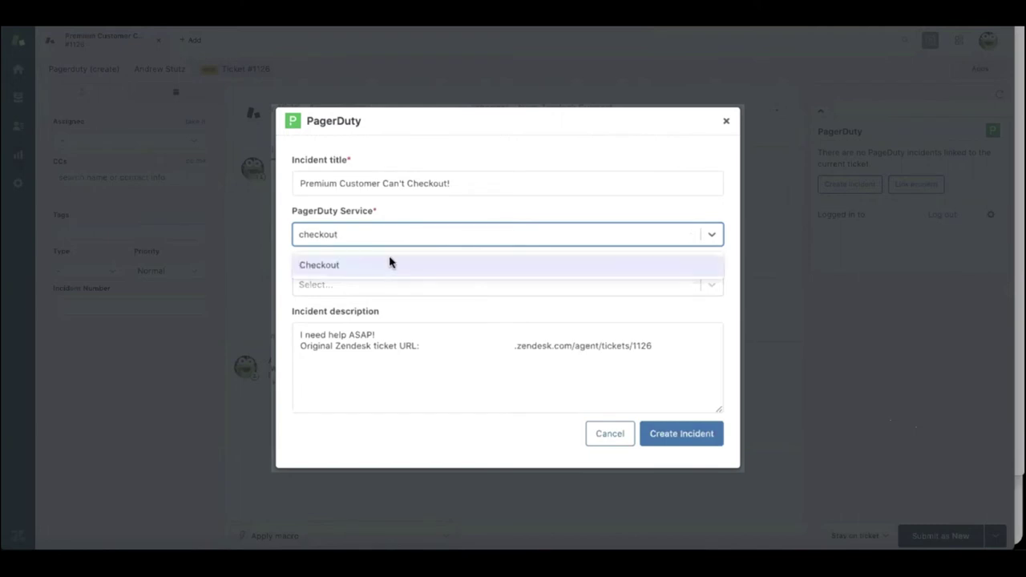
left_click(389, 263)
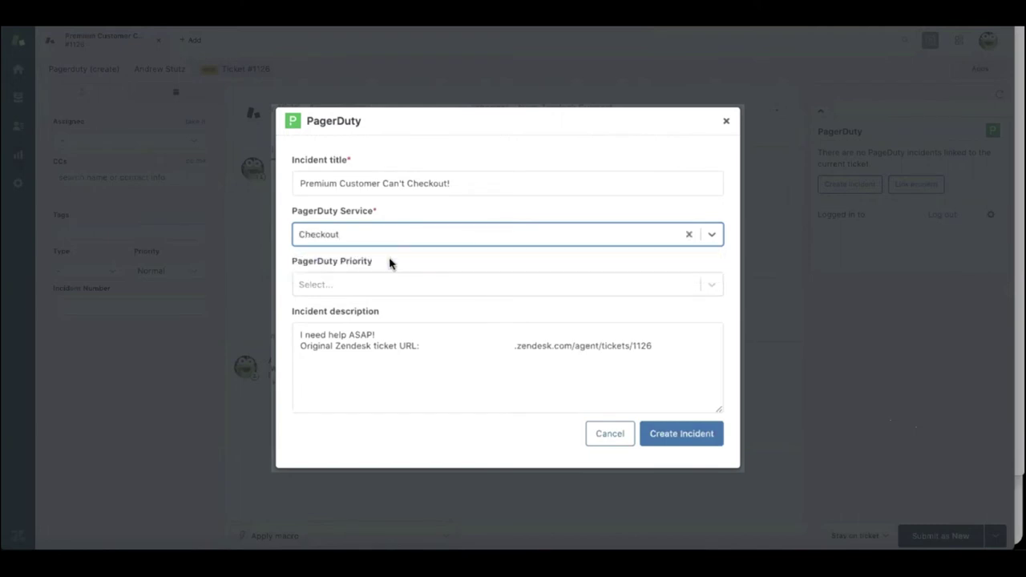
left_click(390, 283)
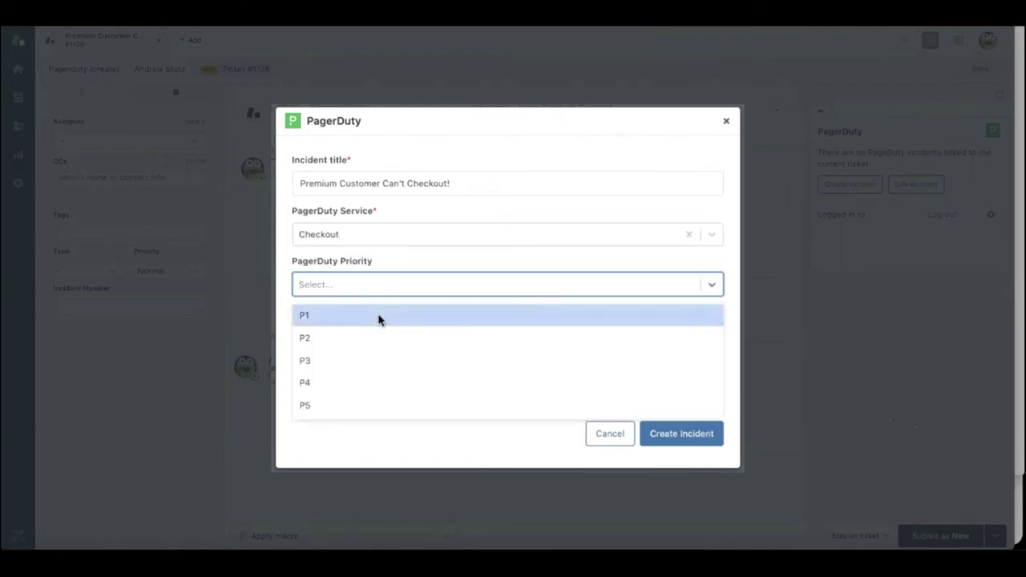
left_click(381, 318)
- Add "I think this is impacting multiple premium customers, need help ASAP!" to the incident description and create the incident
left_click(655, 345)
key("Return")
type("I think ")
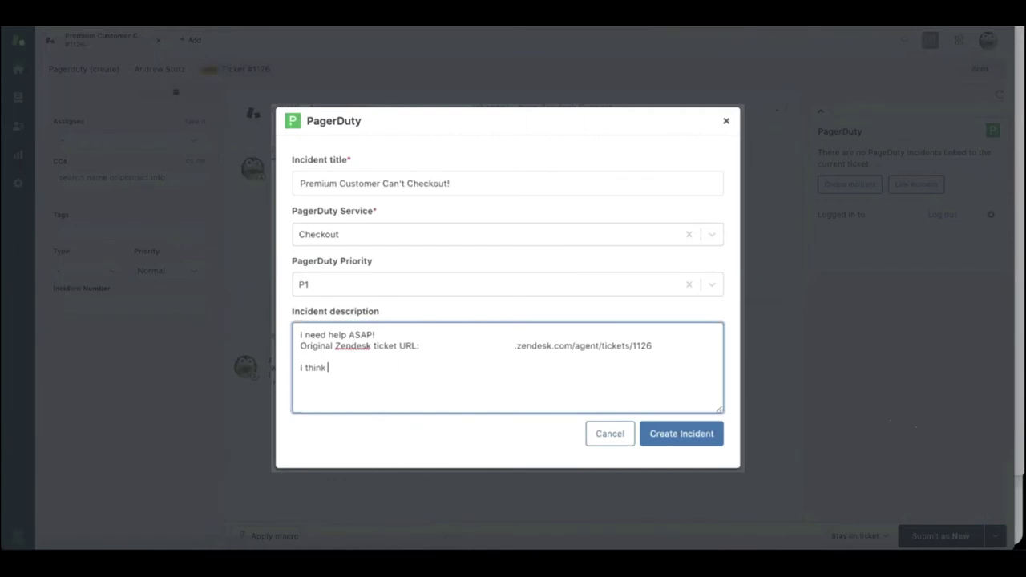
type("this is impacting multiple premi")
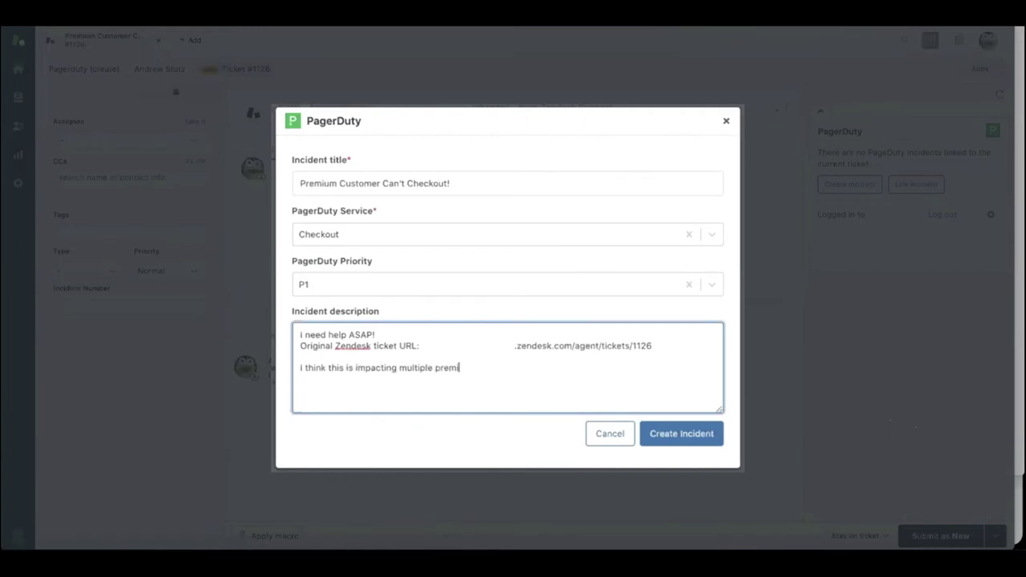
type("um customers, need help ASAP!")
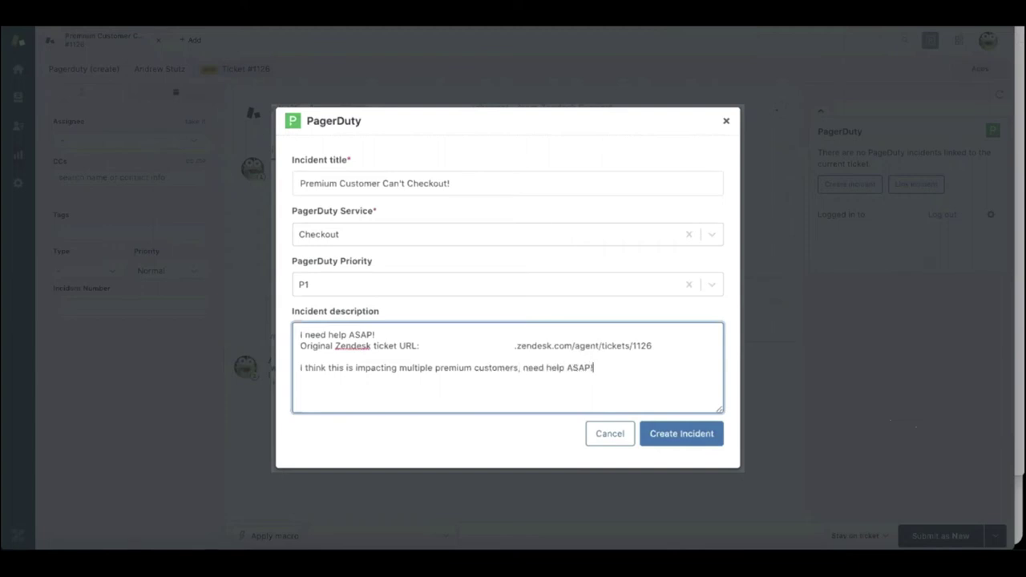
left_click(711, 439)
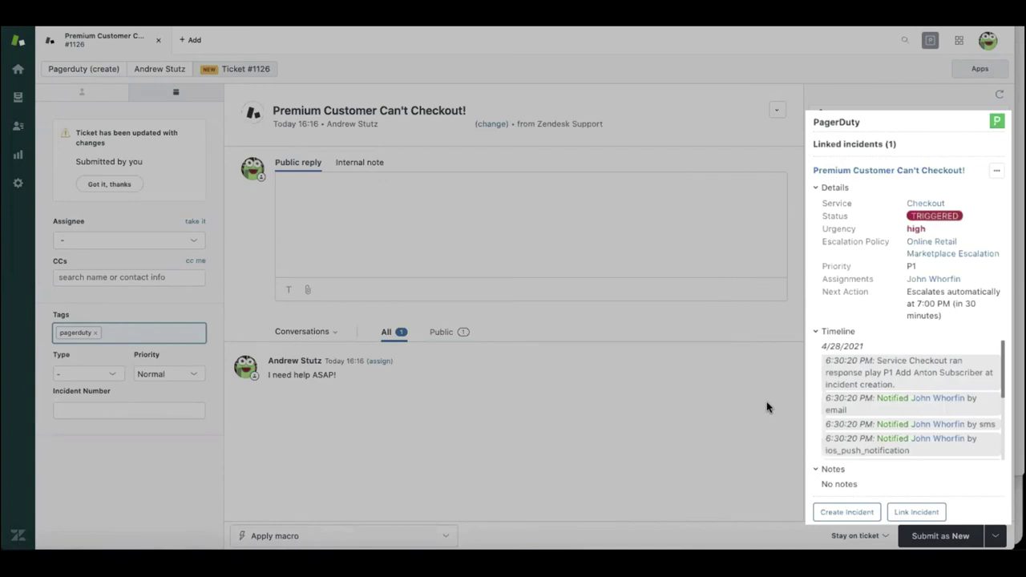
- Review the timeline of the newly linked incident down to its trigger entry
scroll(930, 450, "down", 1)
scroll(924, 452, "down", 5)
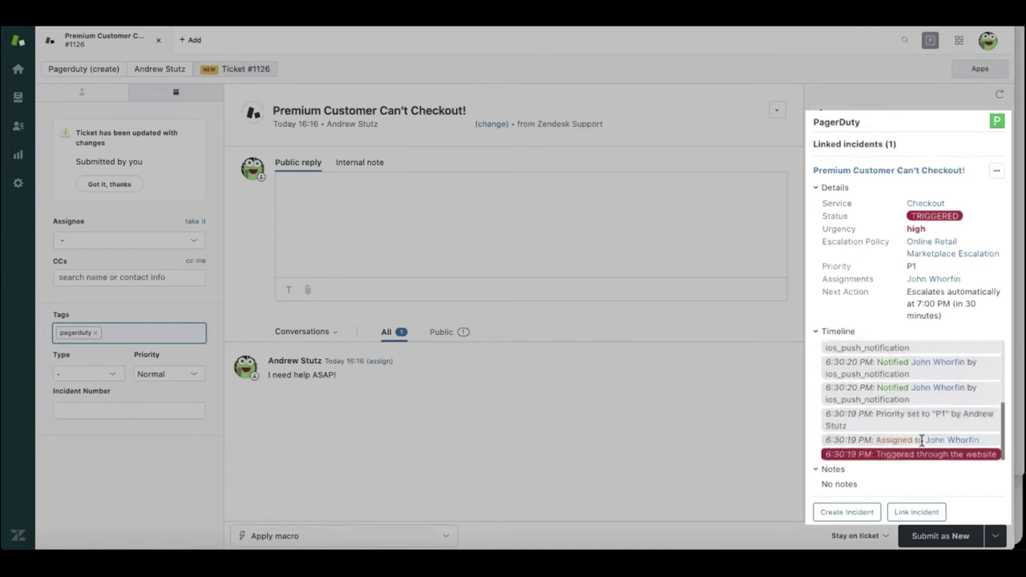
scroll(920, 444, "down", 3)
scroll(918, 440, "up", 4)
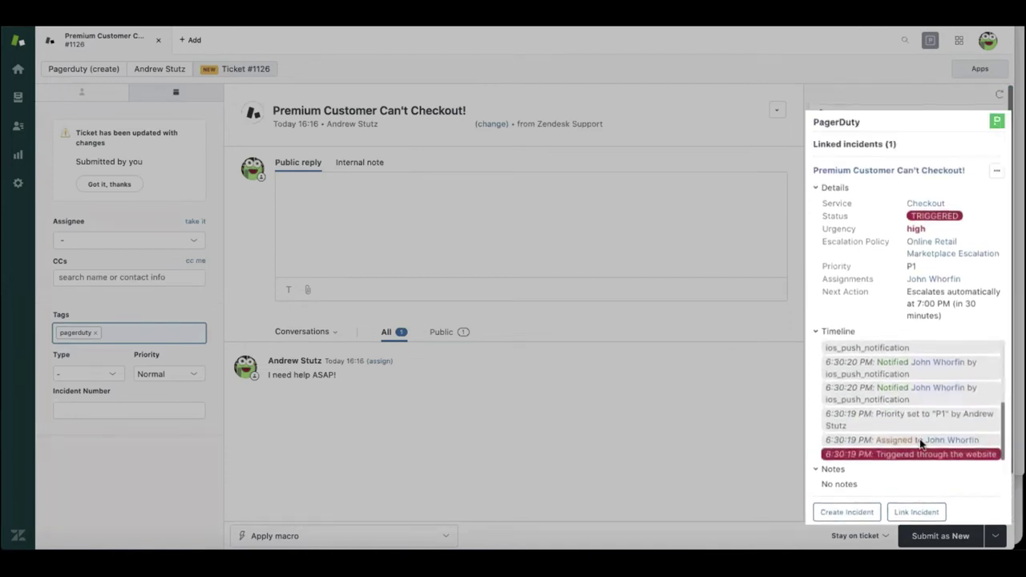
- Run the response play "Major Incident - Retail stakeholders" on the linked incident
scroll(916, 437, "up", 1)
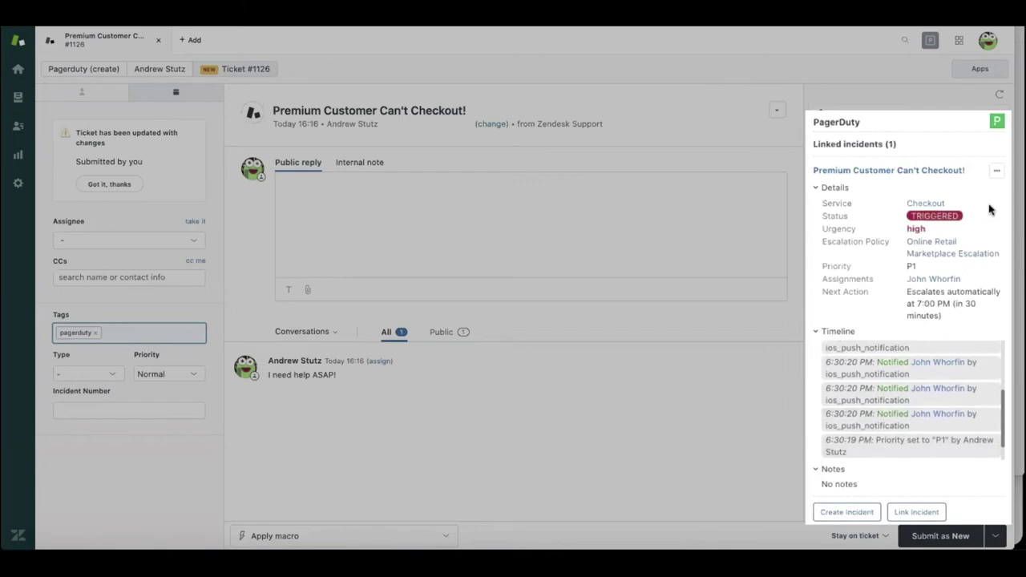
left_click(997, 172)
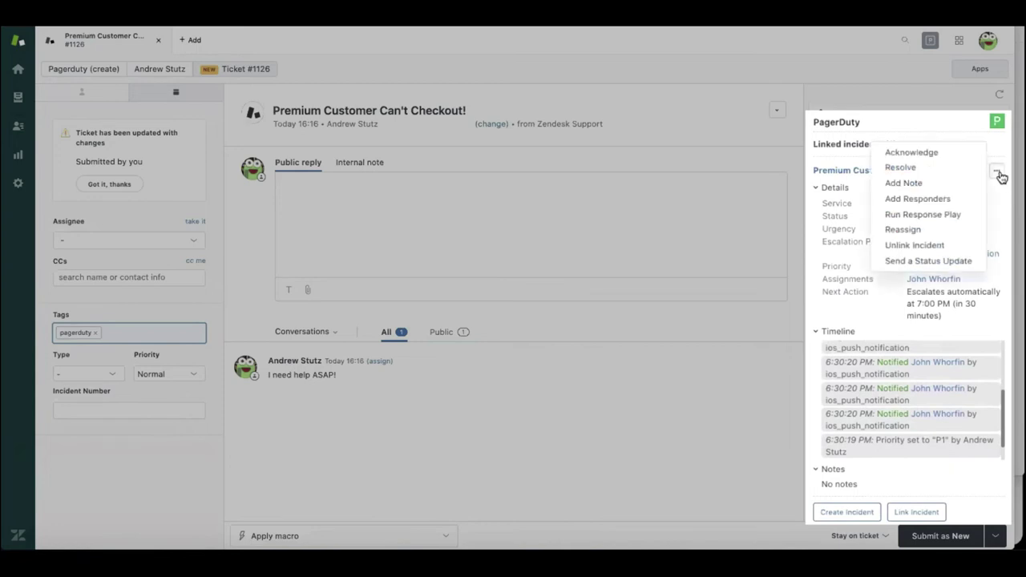
left_click(922, 214)
left_click(525, 232)
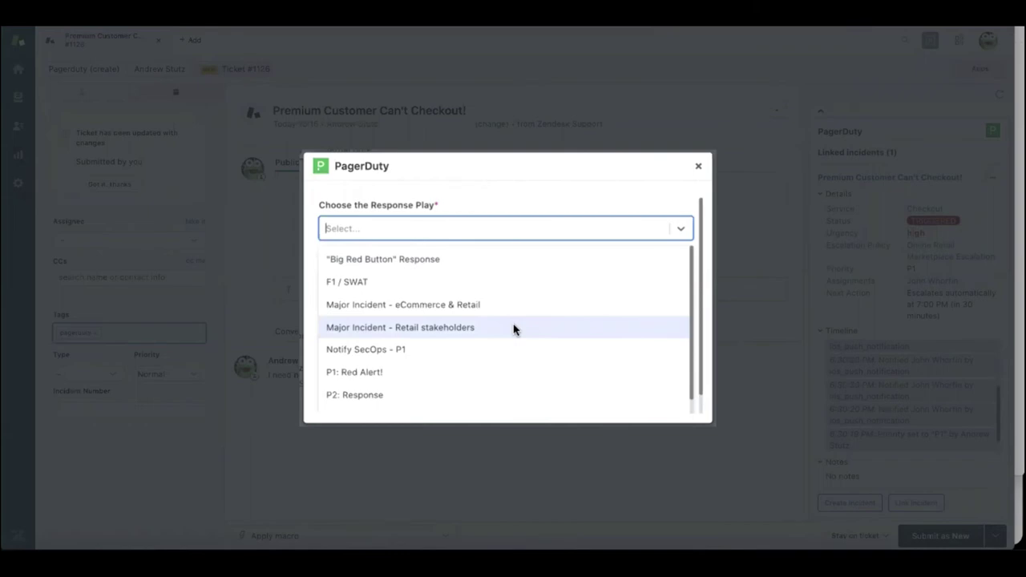
left_click(514, 328)
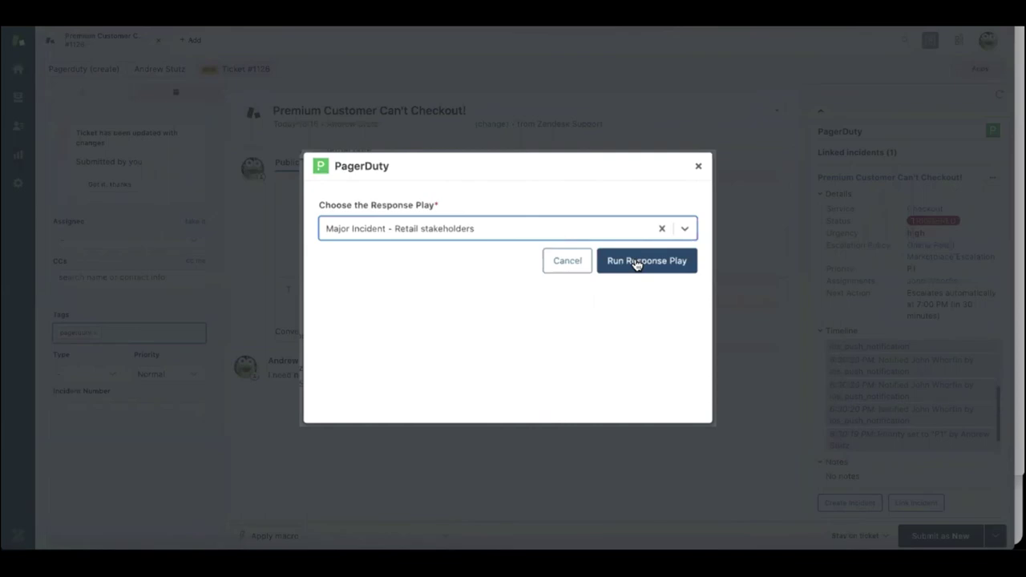
left_click(636, 263)
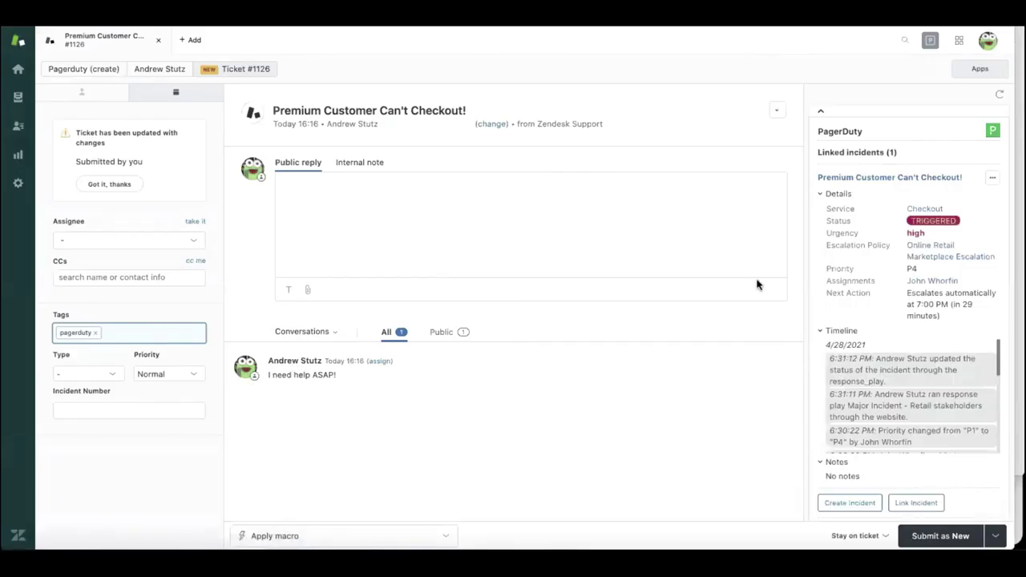
- Review the linked incident's timeline for the response play, priority and notification entries
scroll(898, 301, "down", 2)
scroll(882, 326, "down", 2)
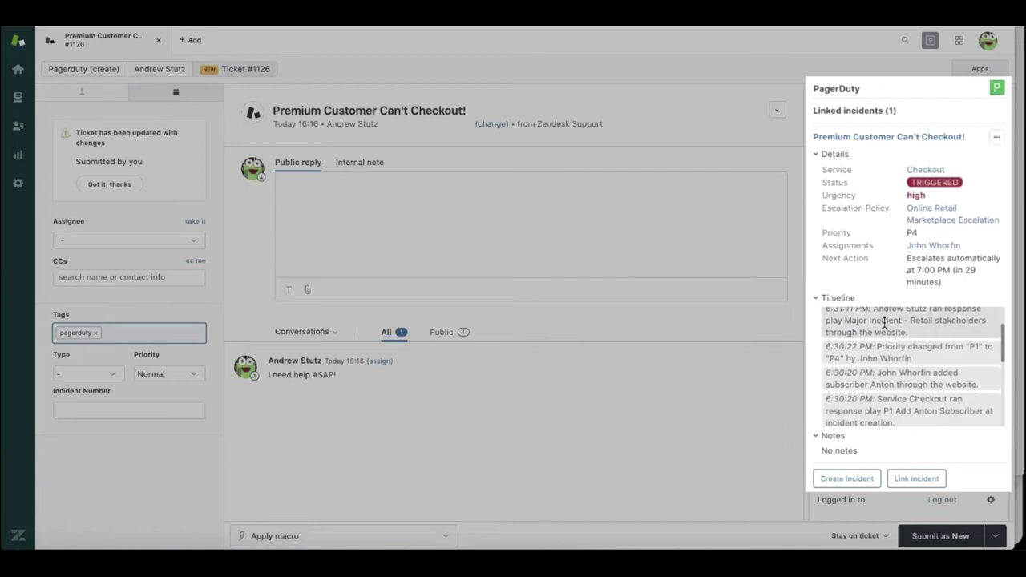
scroll(896, 345, "down", 3)
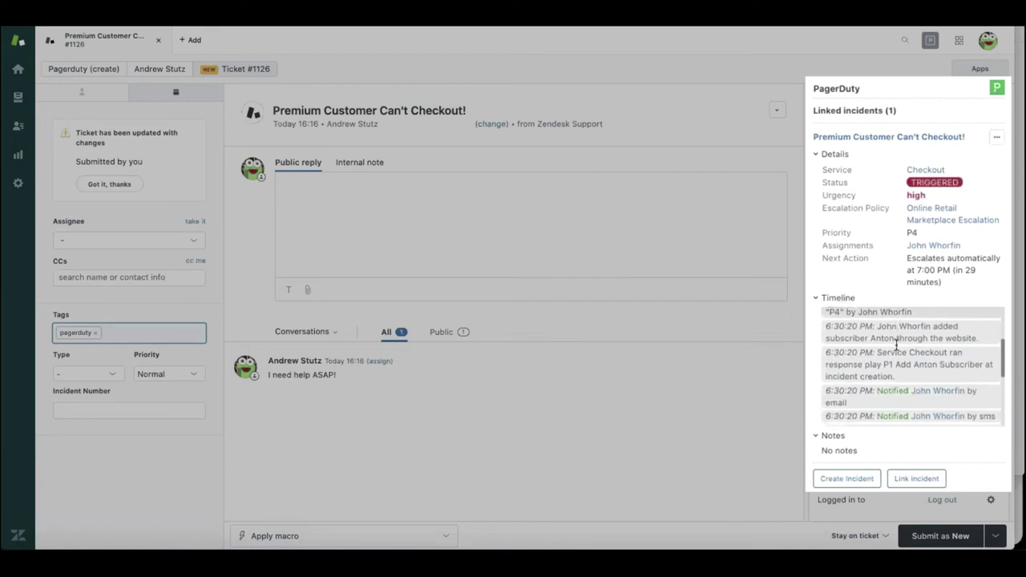
scroll(898, 353, "down", 5)
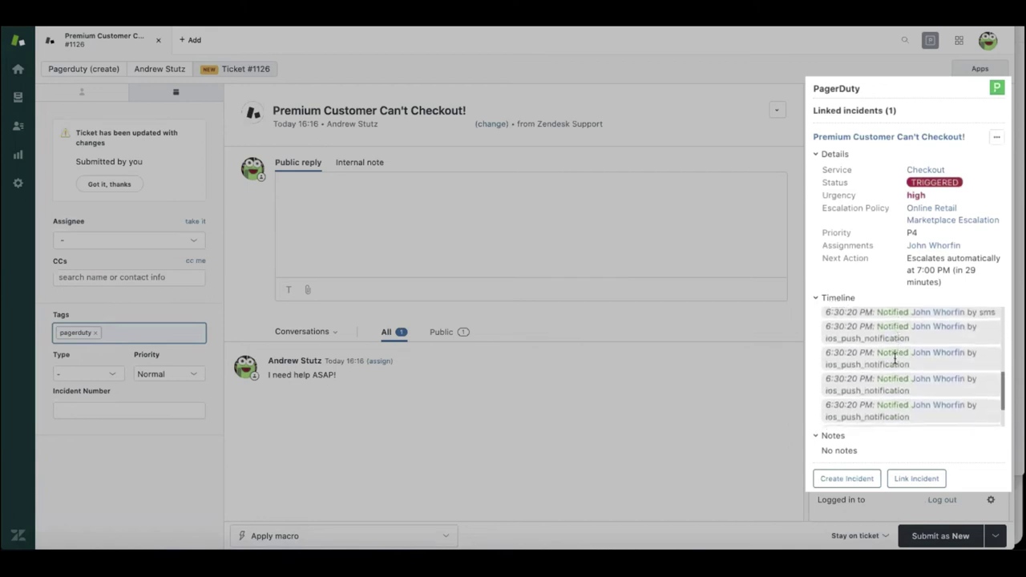
scroll(902, 361, "up", 10)
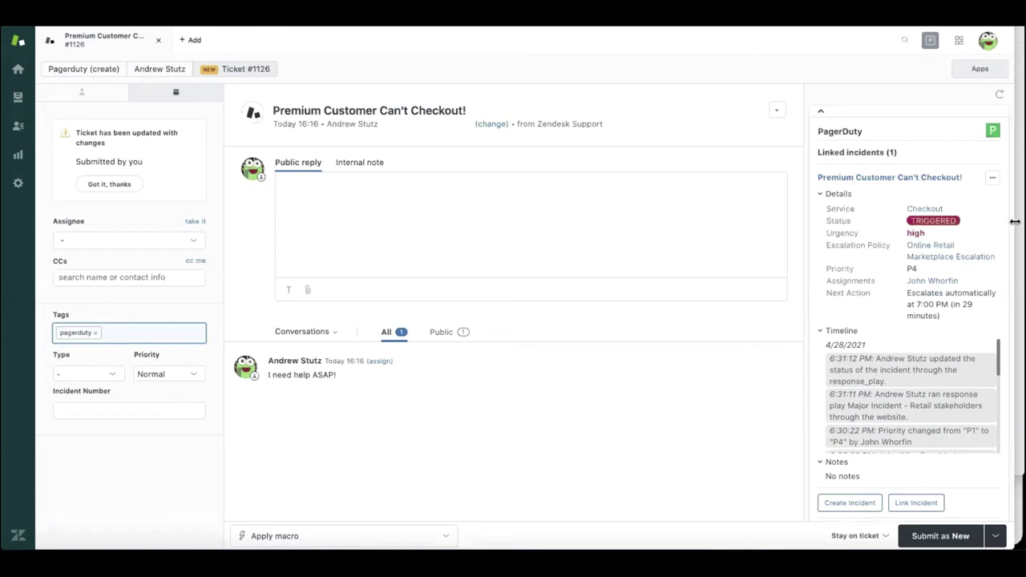
- Switch to Slack, acknowledge the Premium Customer Can't Checkout! incident and add the note "I'm on it thanks for flagging I had no idea checkout was broken!"
key("alt+Tab")
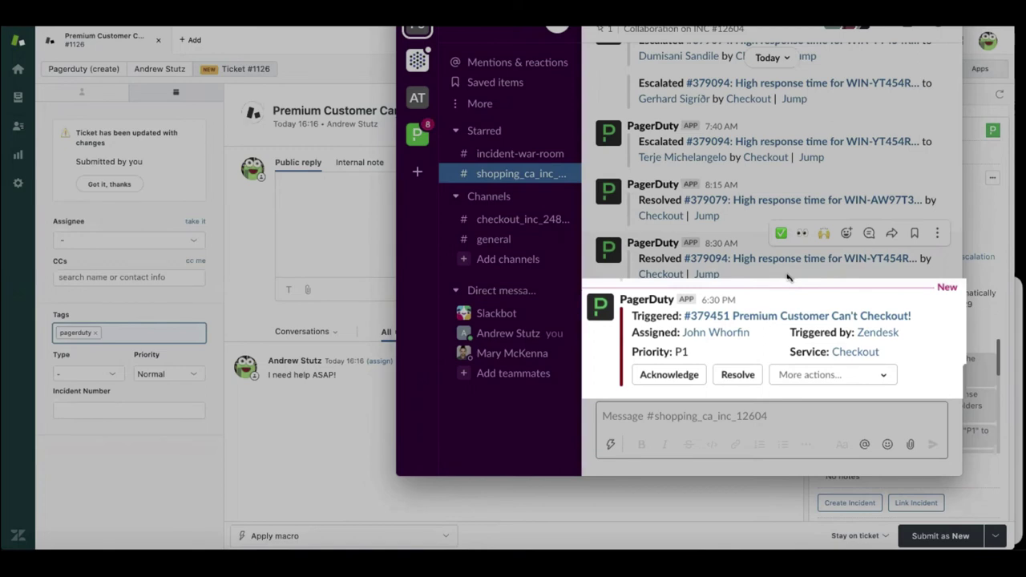
left_click(673, 375)
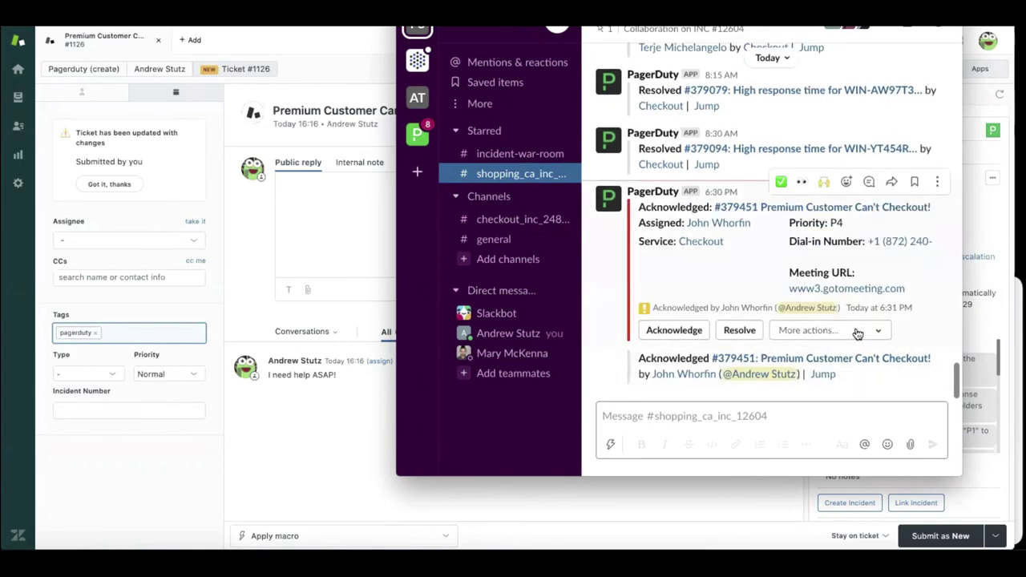
left_click(851, 332)
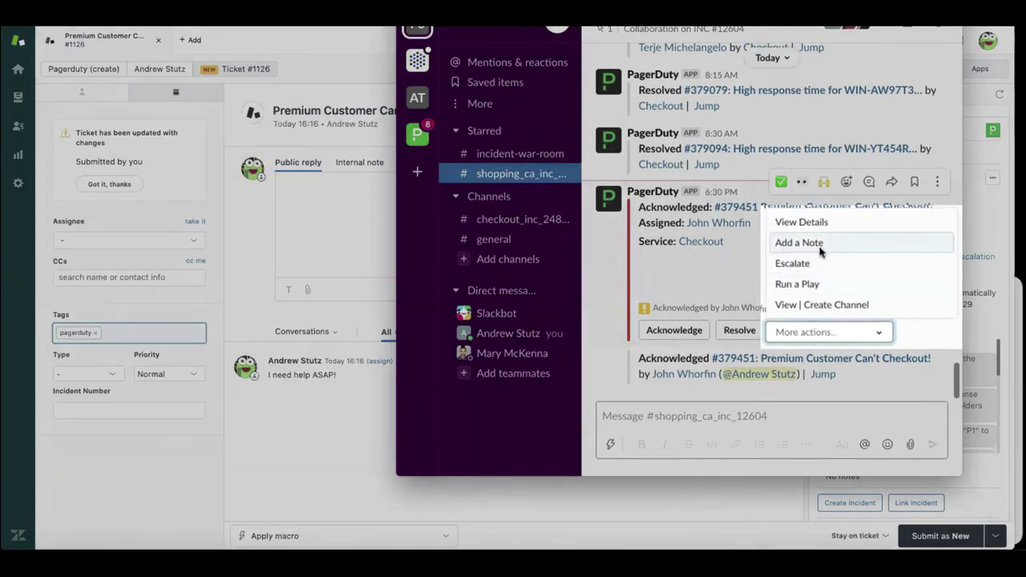
left_click(802, 242)
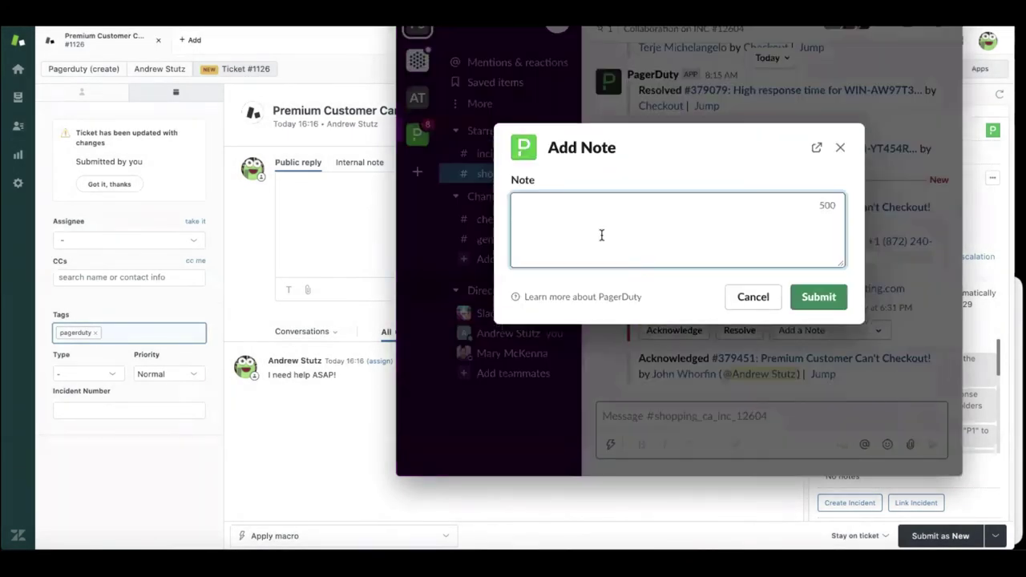
type("I'm on")
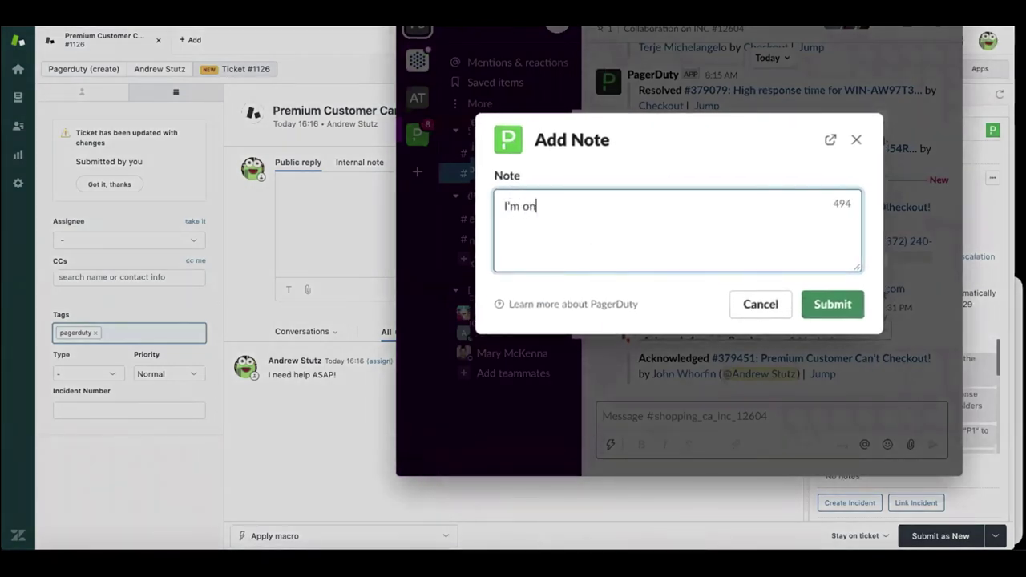
type(" it thanks for flagging I ha")
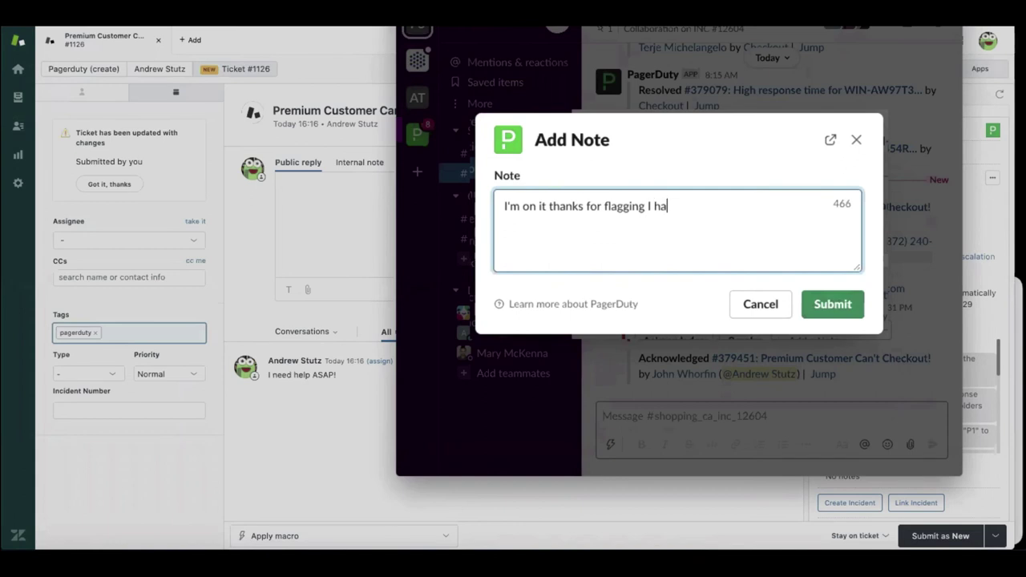
type("d no idea checkout w")
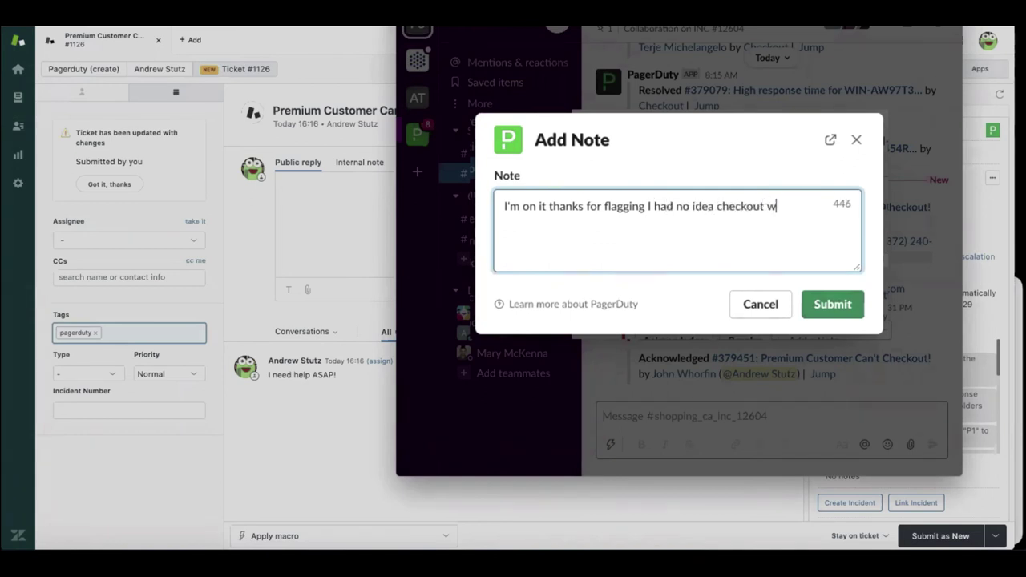
type("as broken!")
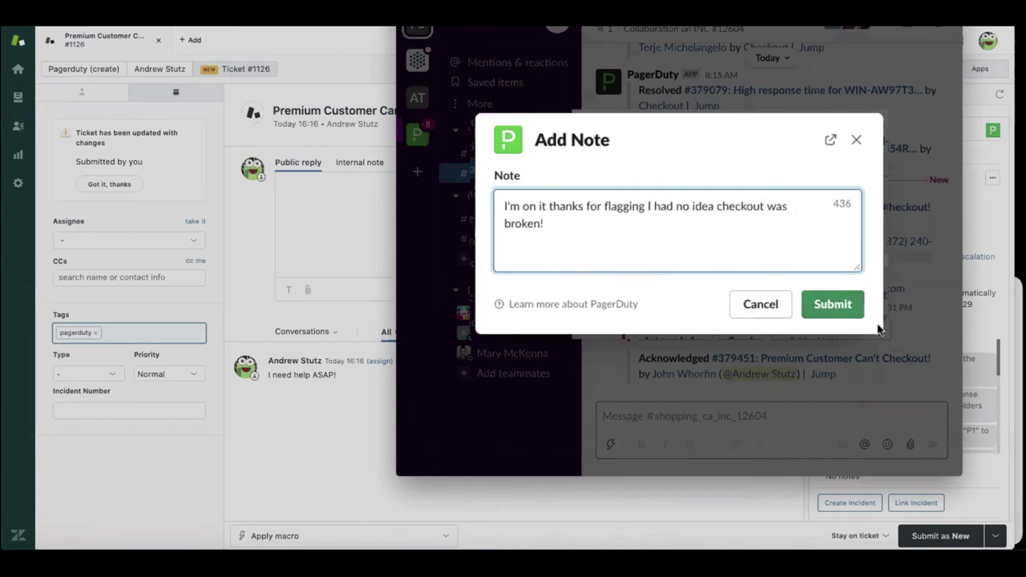
left_click(818, 306)
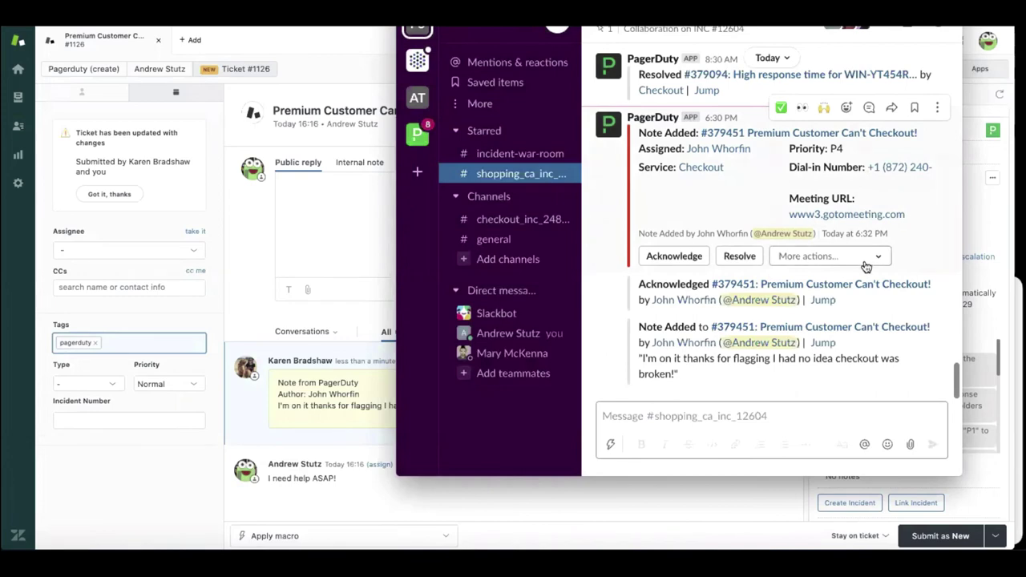
- Run the "Big Red Button" Response play on the incident from its Slack message
left_click(854, 257)
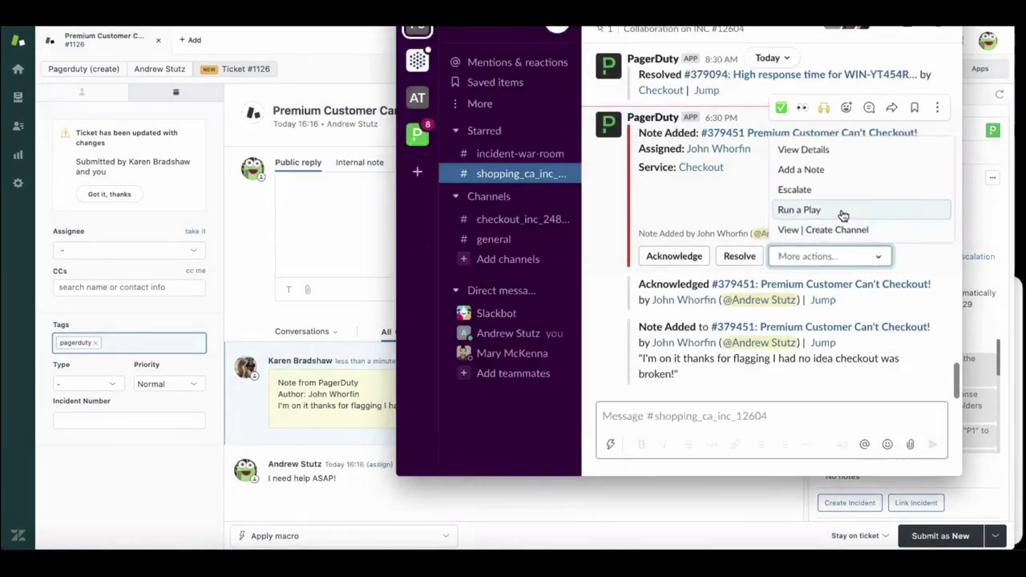
left_click(842, 212)
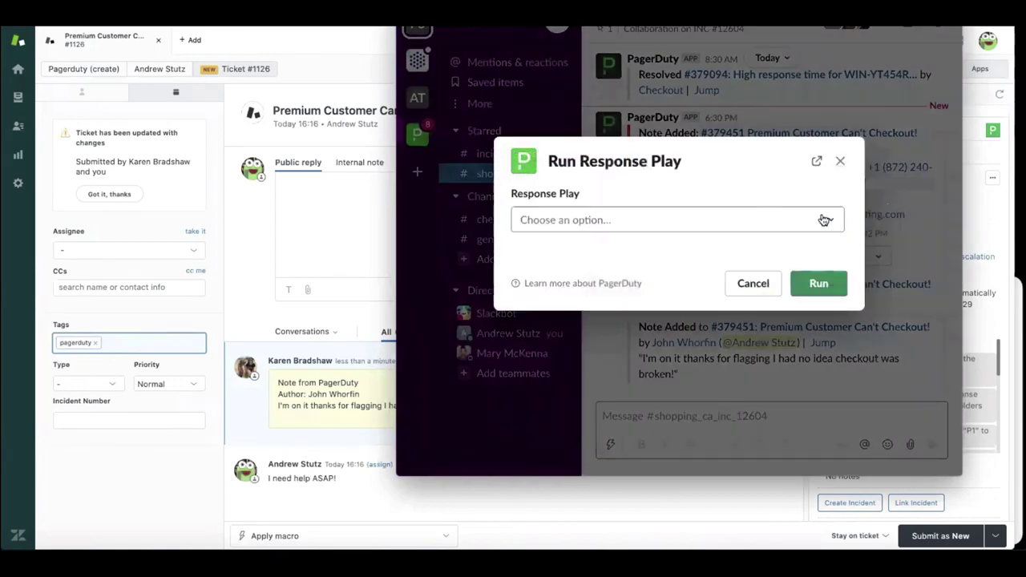
left_click(824, 219)
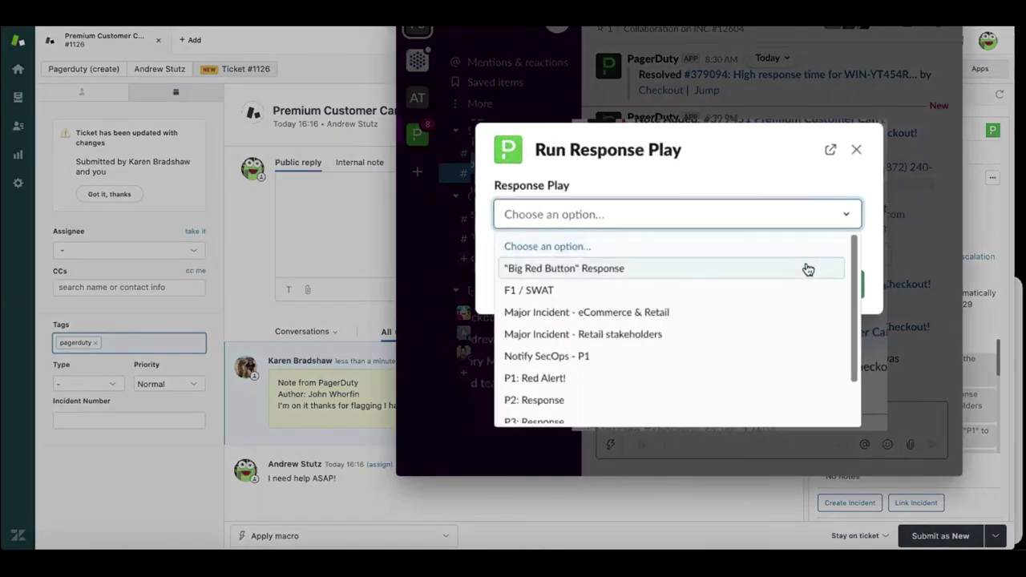
left_click(807, 269)
left_click(827, 286)
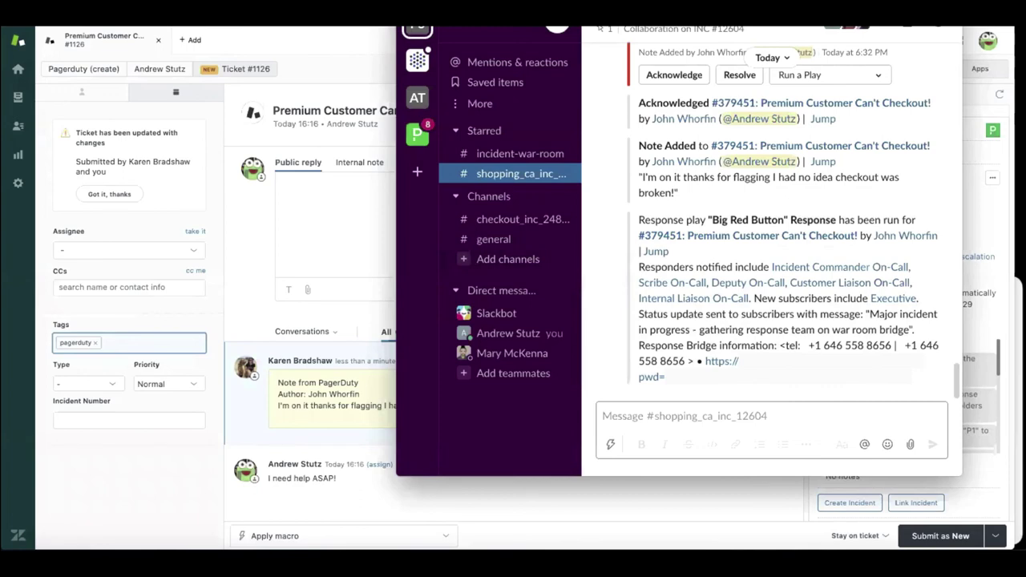
- Open the incident in PagerDuty from the Slack channel and review its responders, custom details and notes
scroll(825, 270, "up", 4)
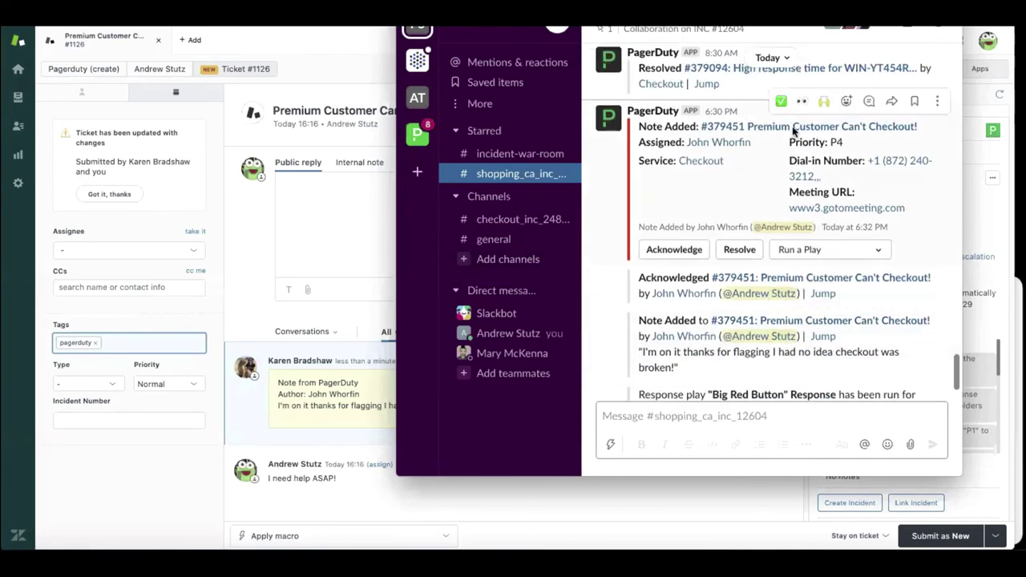
left_click(777, 280)
left_click(790, 290)
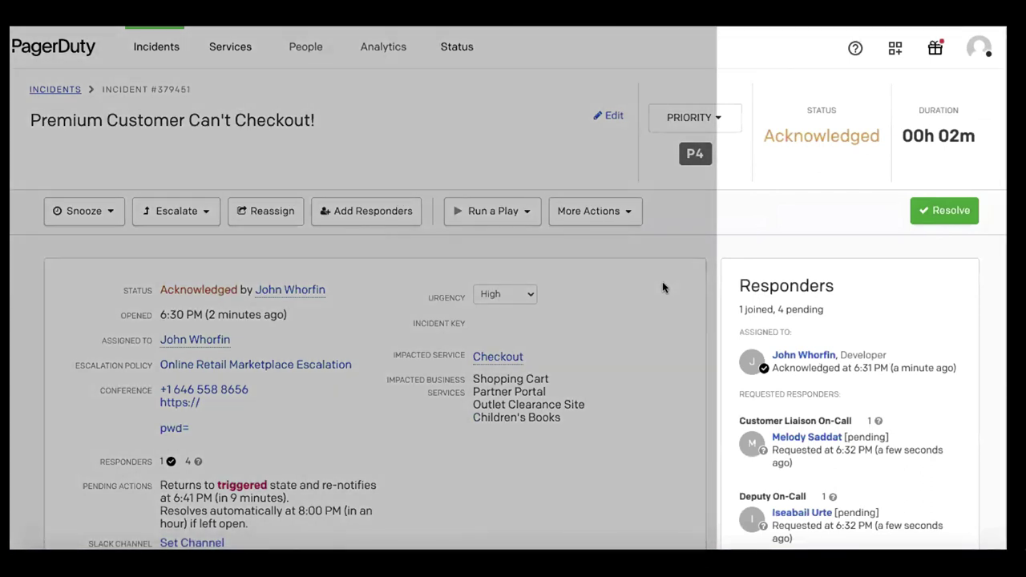
scroll(788, 294, "down", 2)
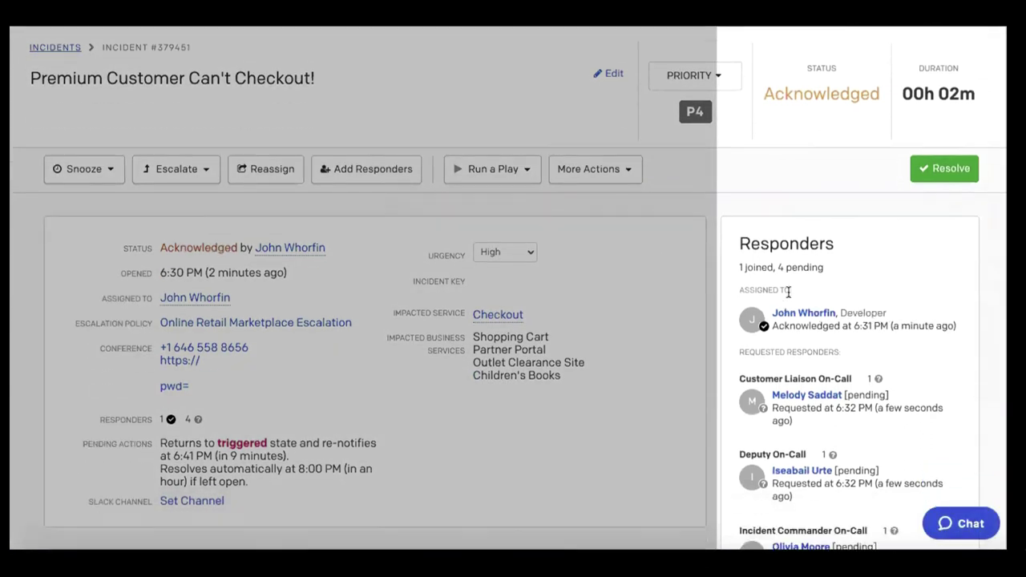
scroll(787, 293, "down", 2)
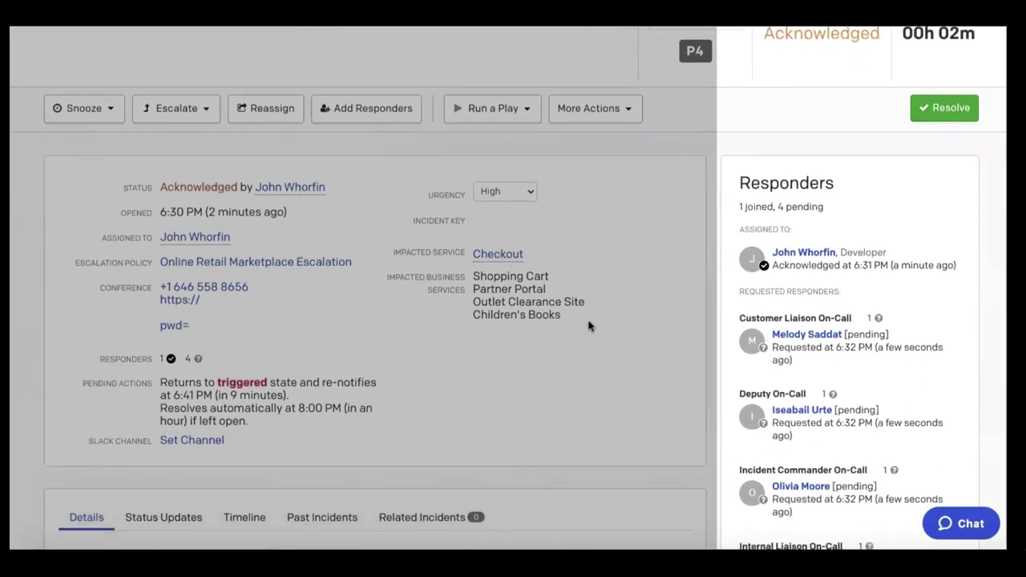
scroll(588, 326, "down", 5)
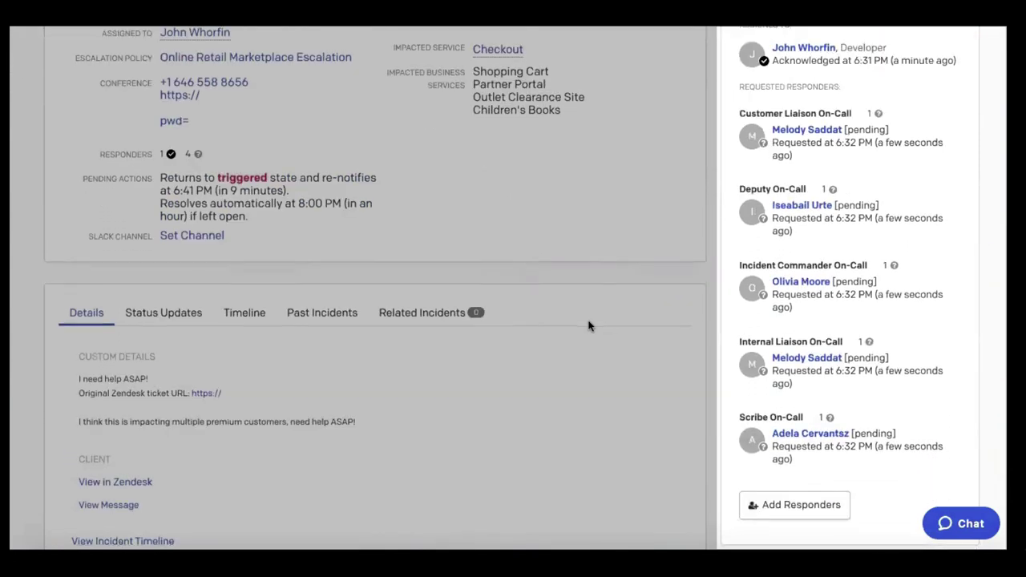
scroll(588, 326, "down", 10)
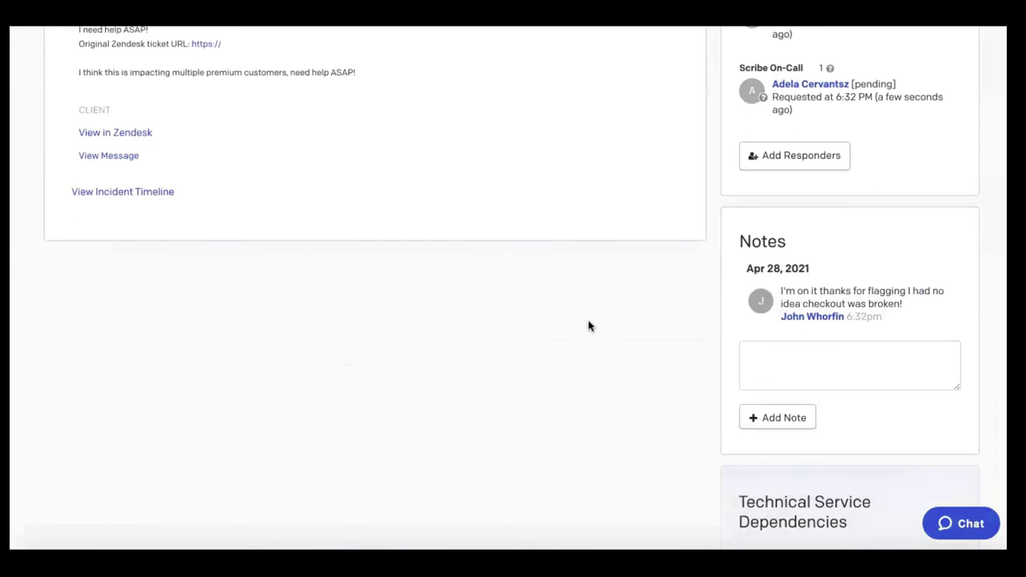
scroll(588, 326, "up", 18)
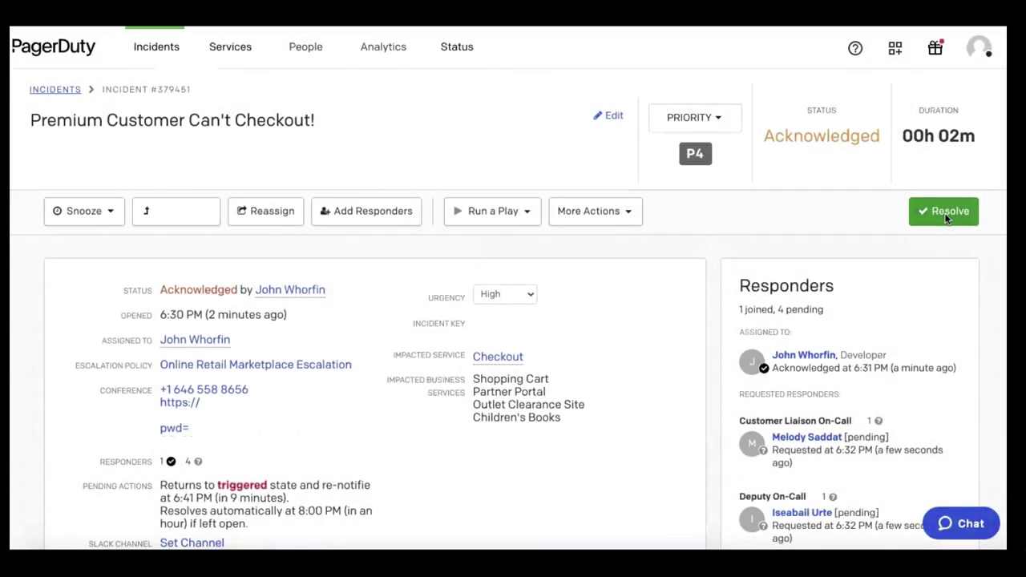
- Resolve the incident, appending "All fixed was due to a bad deploy!" to the resolution note
left_click(945, 212)
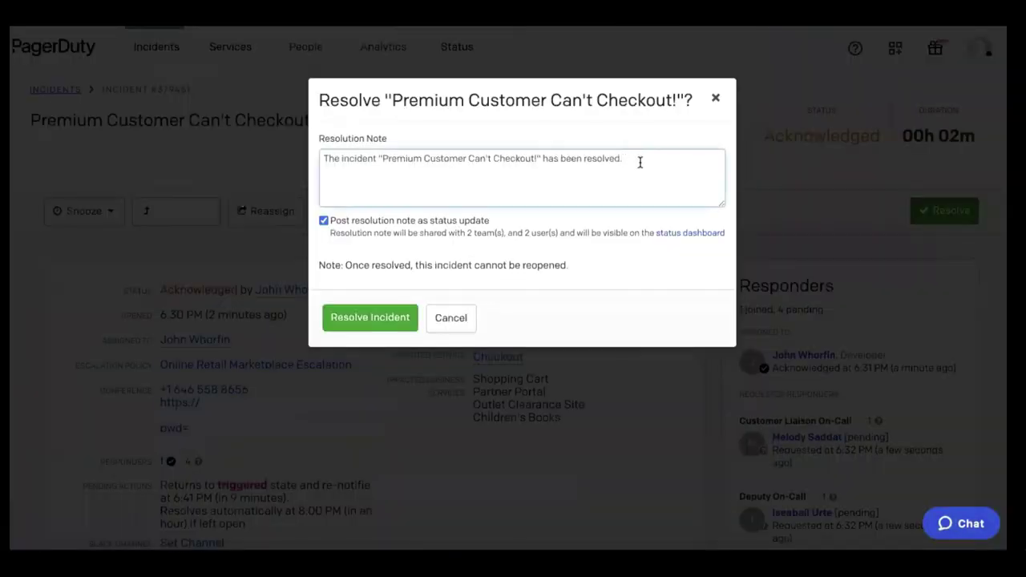
left_click(655, 155)
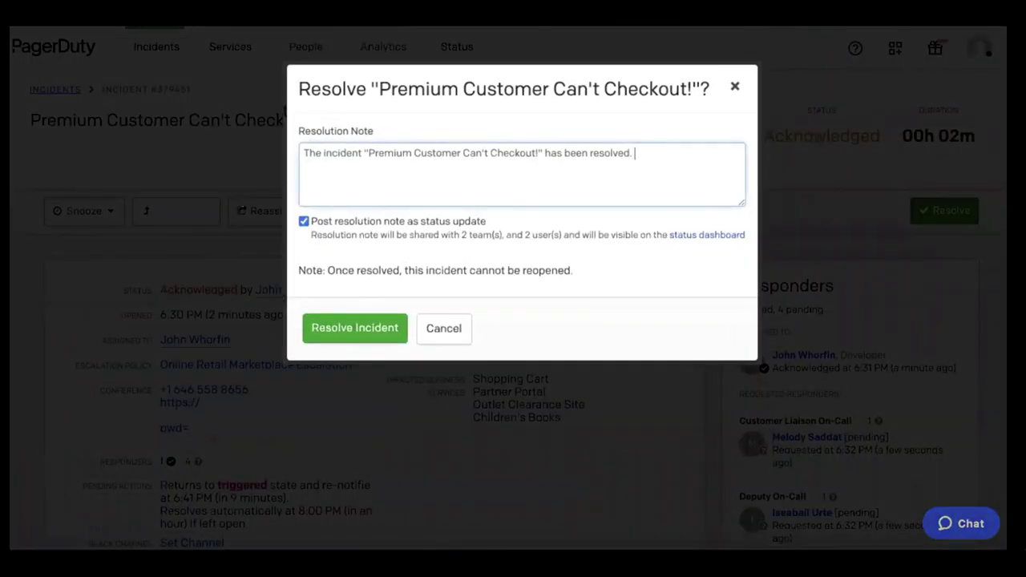
type("All fixed was due to a bad de")
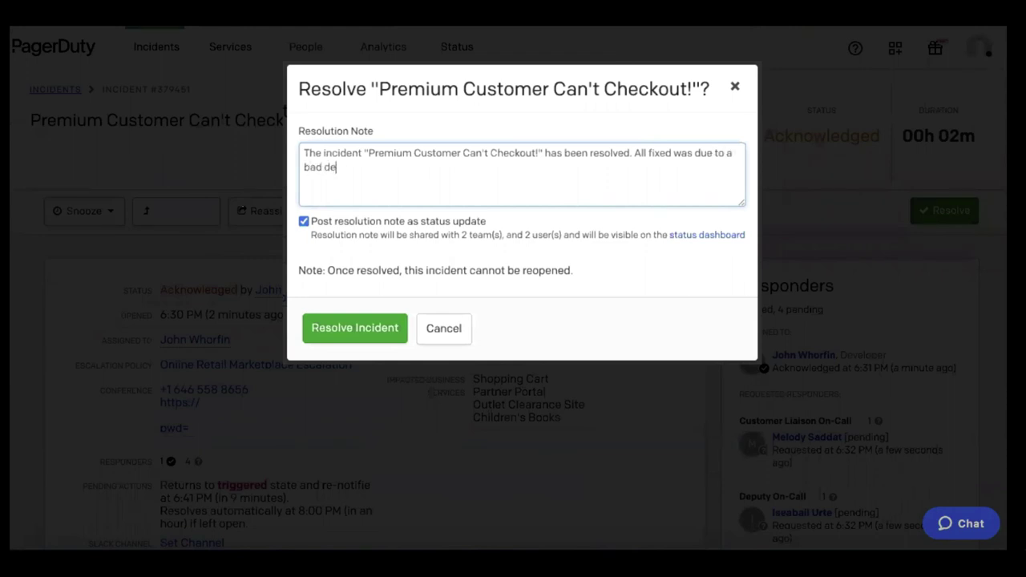
type("ploy!")
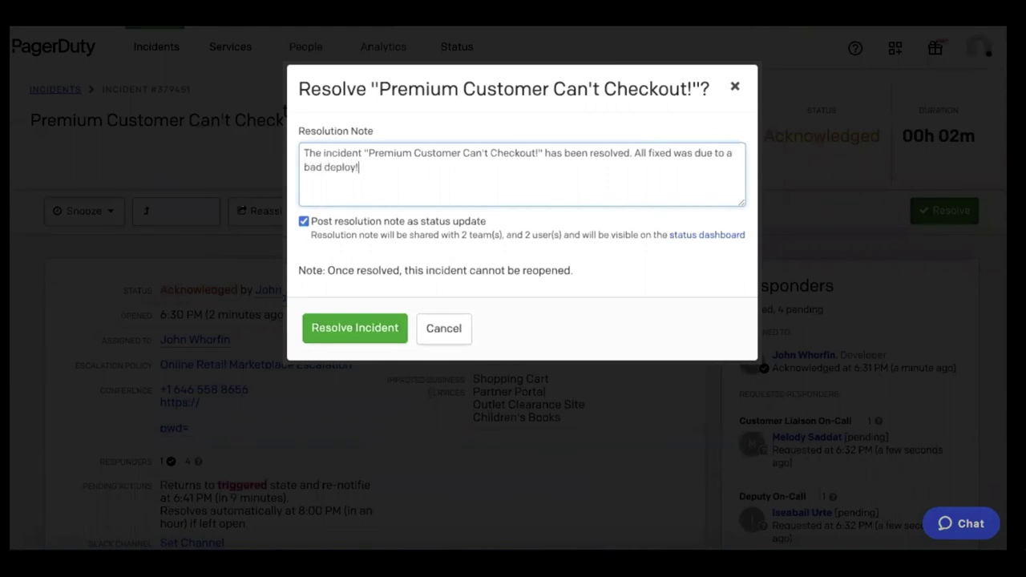
left_click(355, 330)
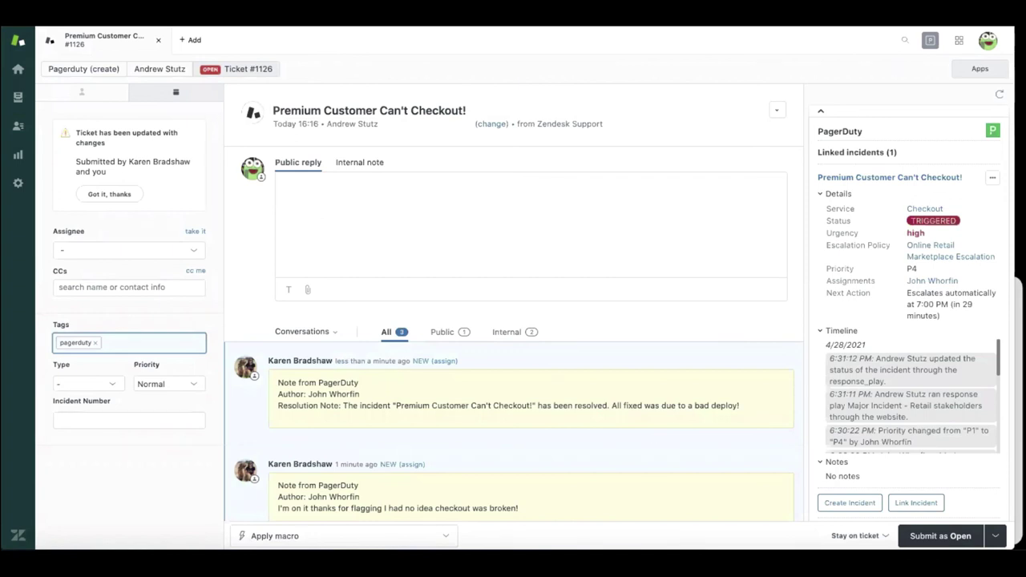
- Refresh ticket #1126 in Zendesk and submit it as Solved with the public reply "All fixed sorry about that!"
key("F5")
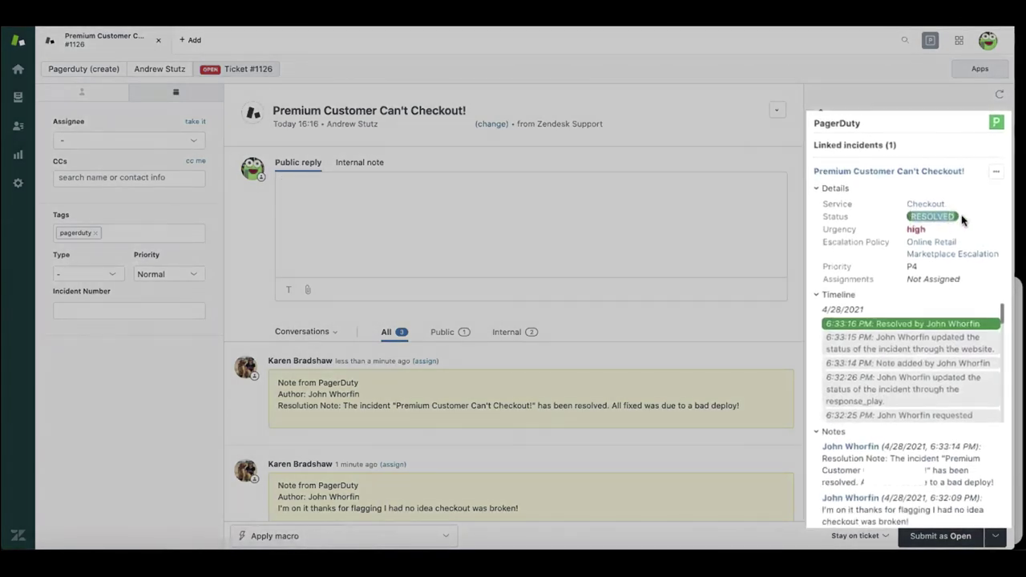
type("All fixed")
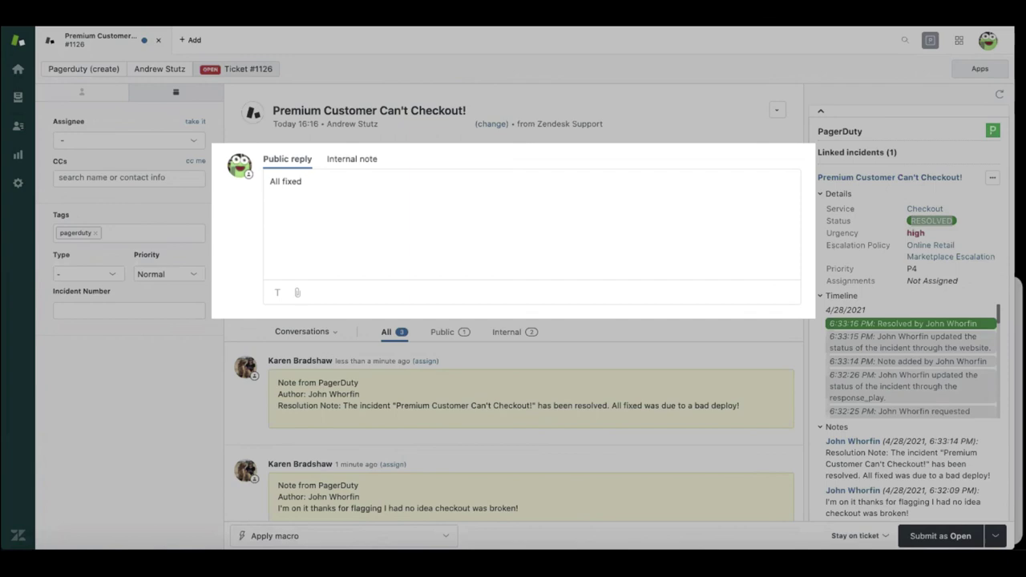
type(" sorry about that!")
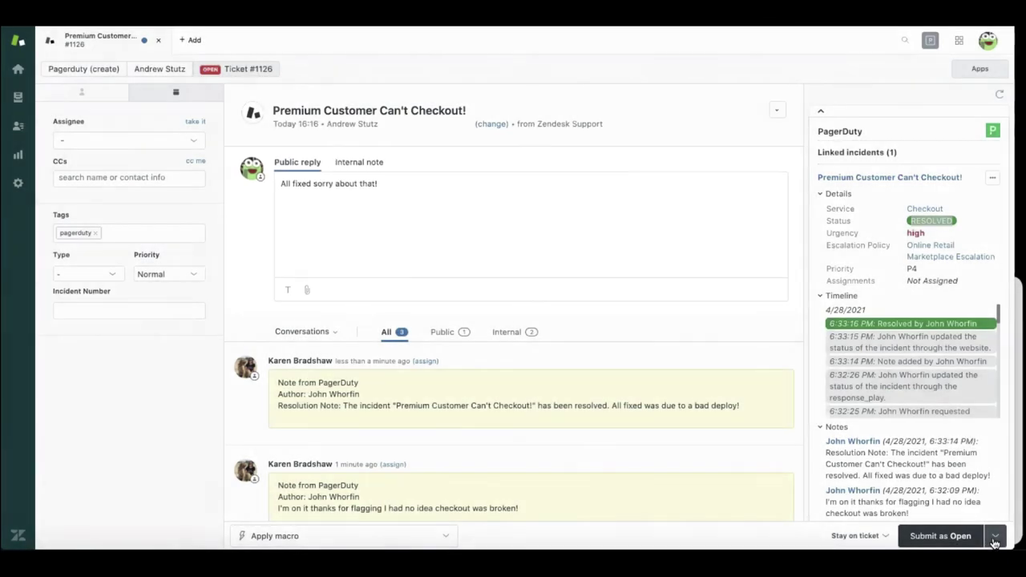
left_click(994, 537)
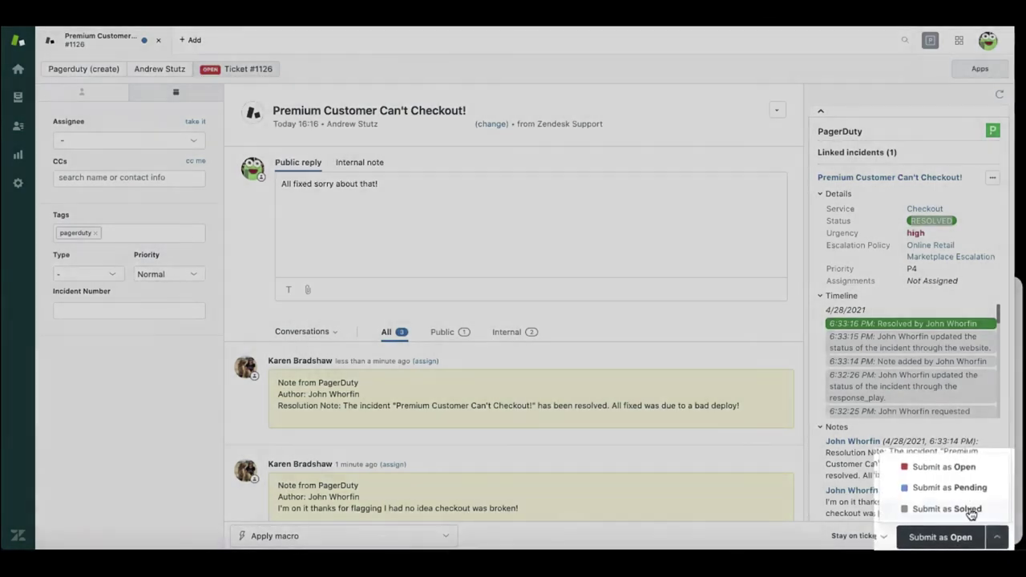
left_click(973, 510)
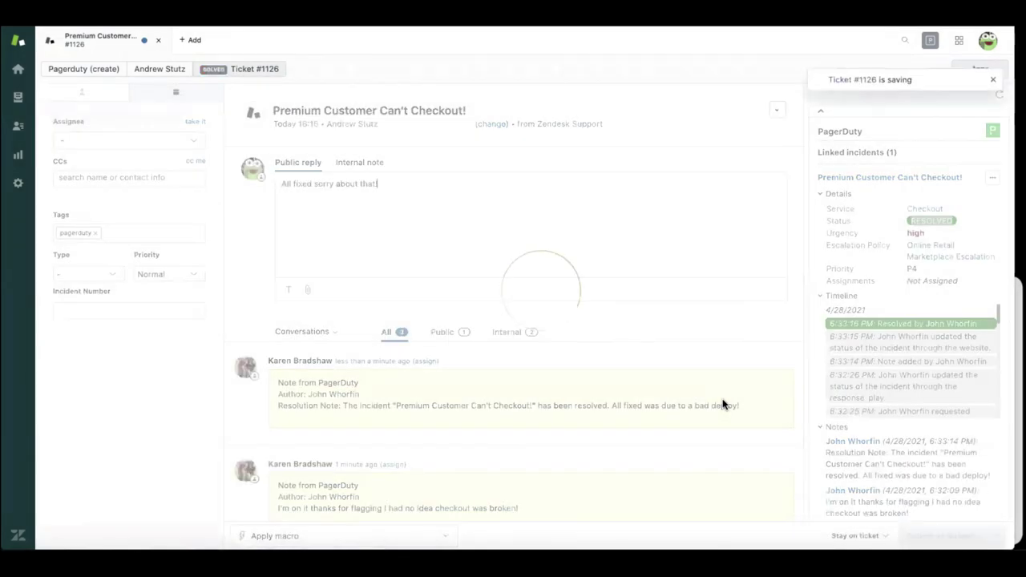